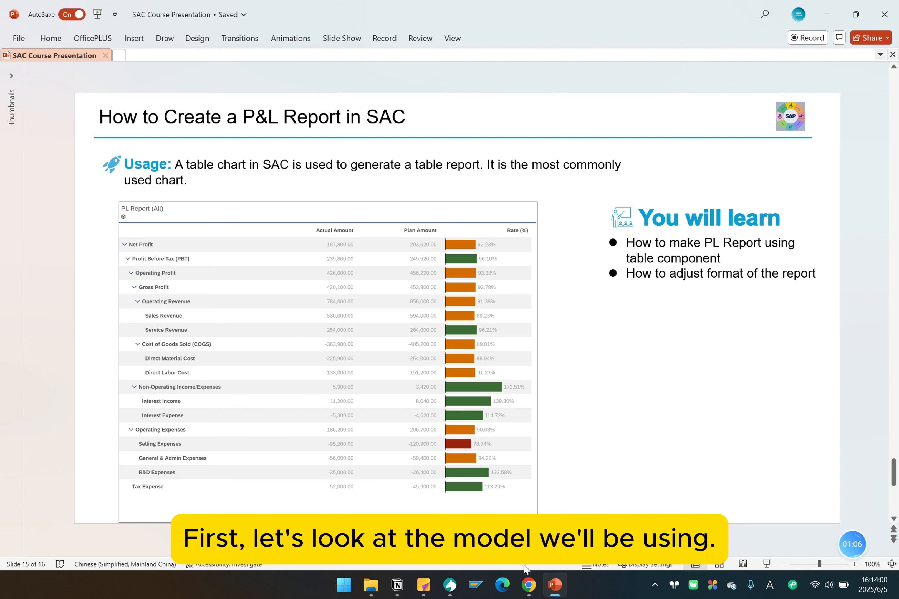
Switch to the browser, bring up the pnl_demo model structure and hide the model details to examine its measures and dimensions.
{"action": "left_click", "coordinate": [529, 585]}
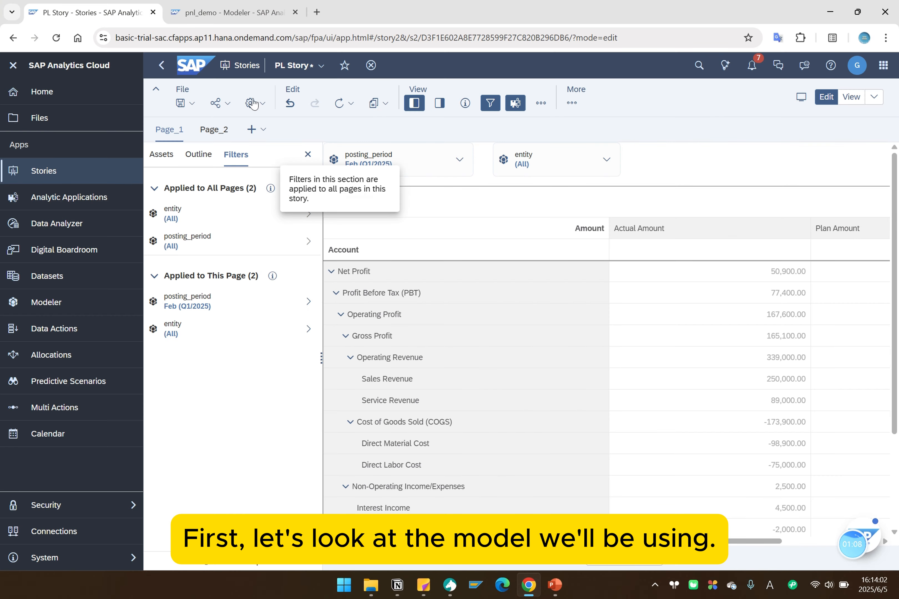
{"action": "left_click", "coordinate": [223, 16]}
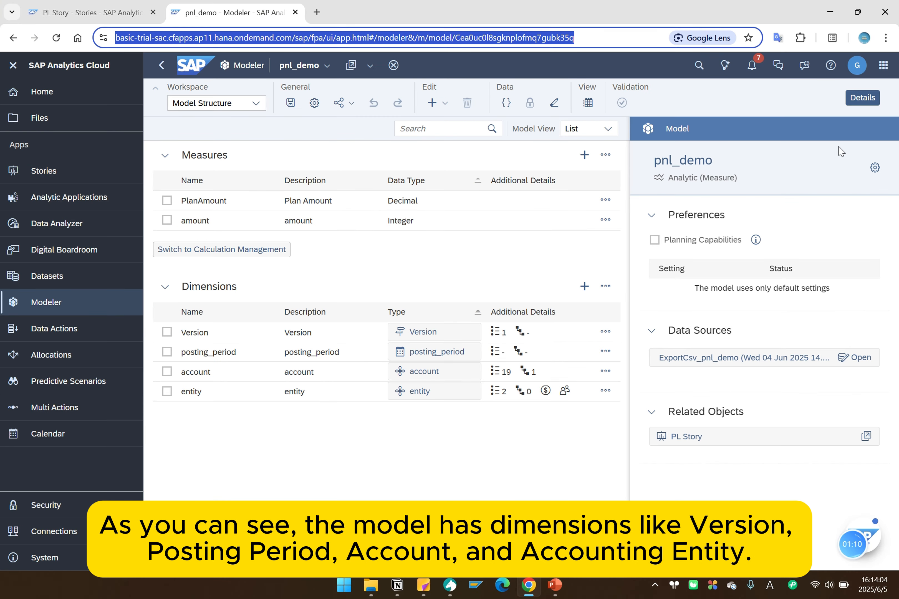
{"action": "left_click", "coordinate": [862, 97]}
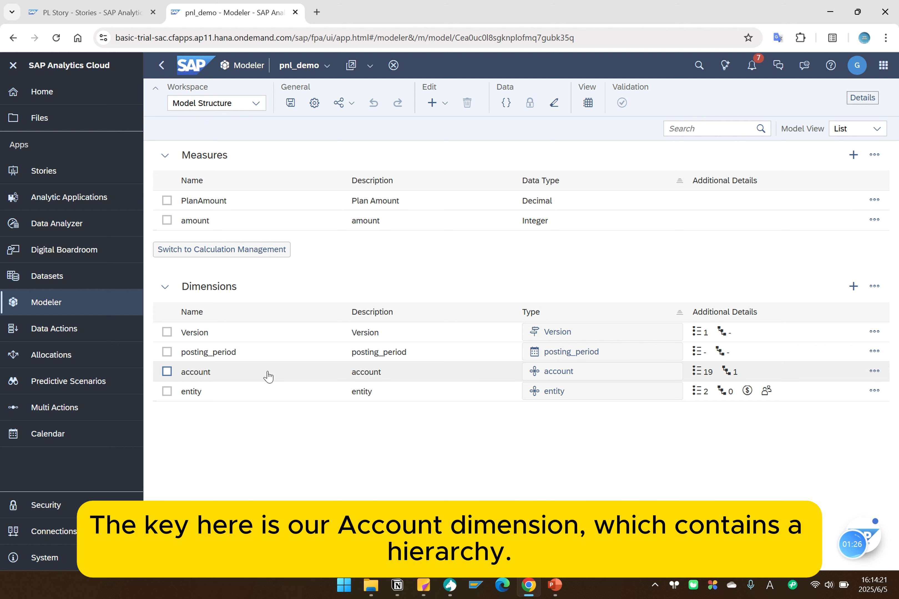
Open the dimension table of the account dimension in the pnl_demo model.
{"action": "left_click", "coordinate": [200, 373]}
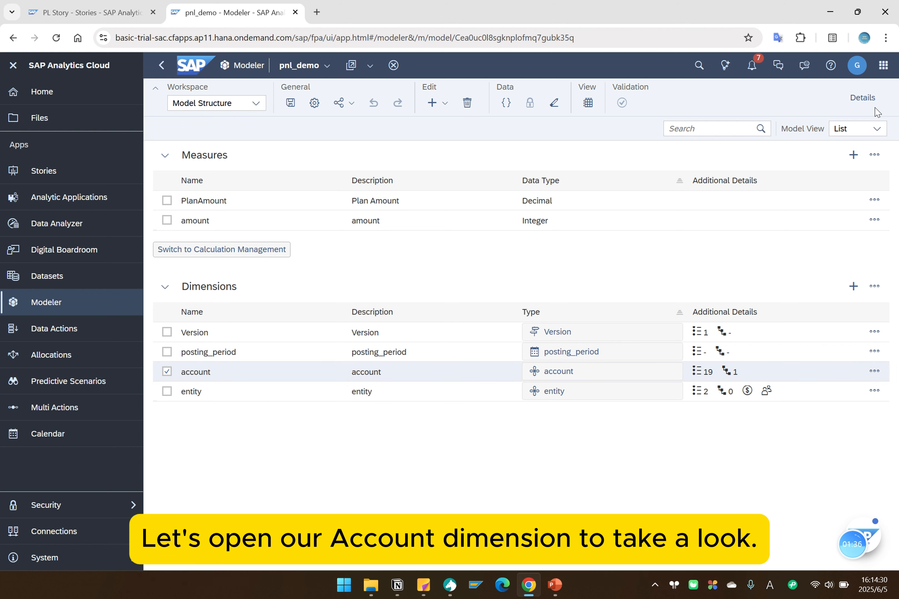
{"action": "left_click", "coordinate": [868, 101]}
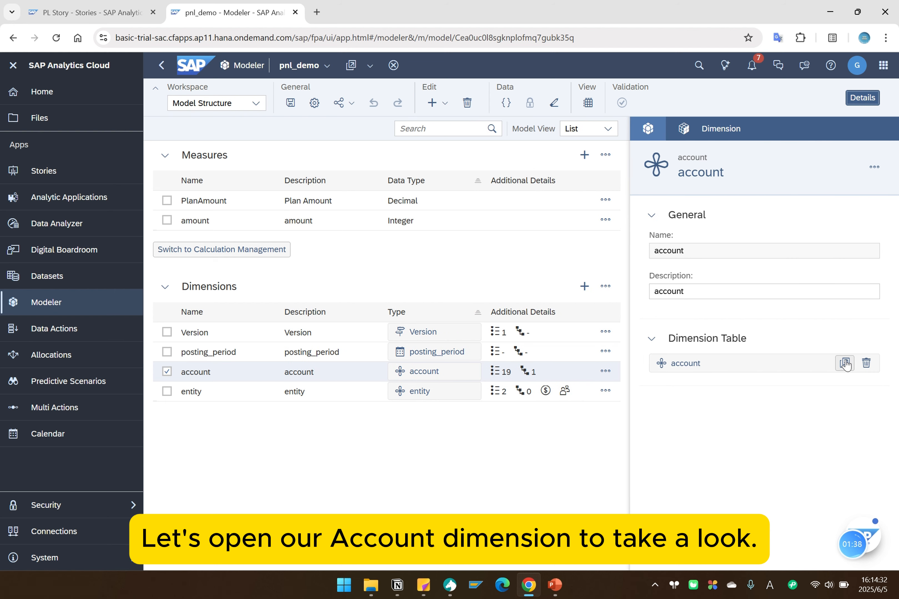
{"action": "left_click", "coordinate": [844, 364]}
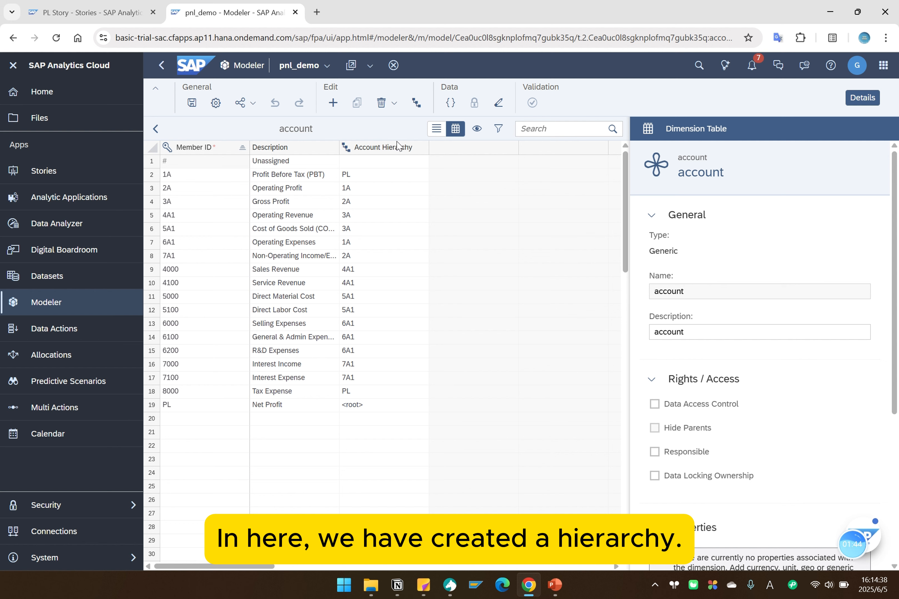
Open the Account Hierarchy in the hierarchy view and expand the nodes under Net Profit to examine its structure.
{"action": "left_click", "coordinate": [395, 150]}
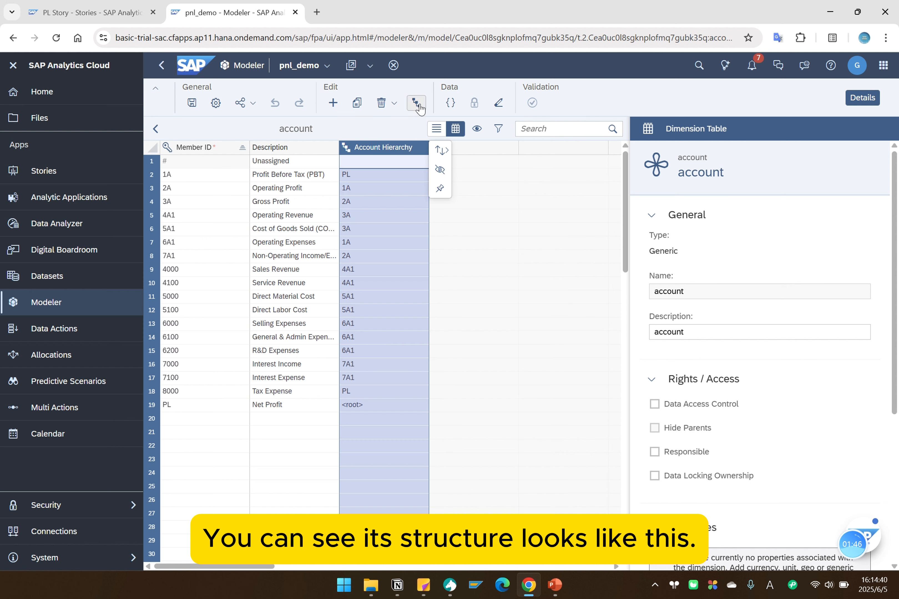
{"action": "left_click", "coordinate": [419, 108]}
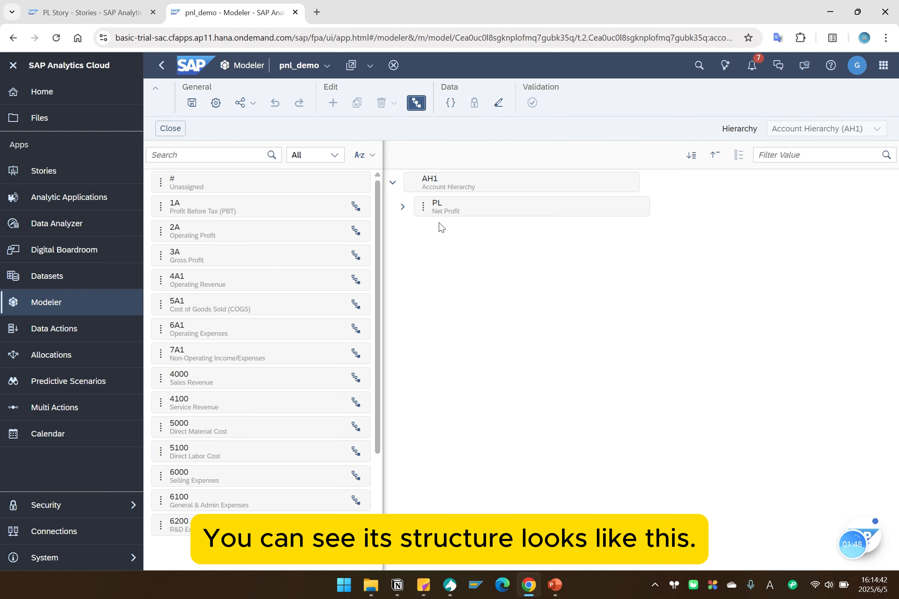
{"action": "left_click", "coordinate": [402, 206]}
{"action": "left_click", "coordinate": [413, 231]}
{"action": "left_click", "coordinate": [423, 281]}
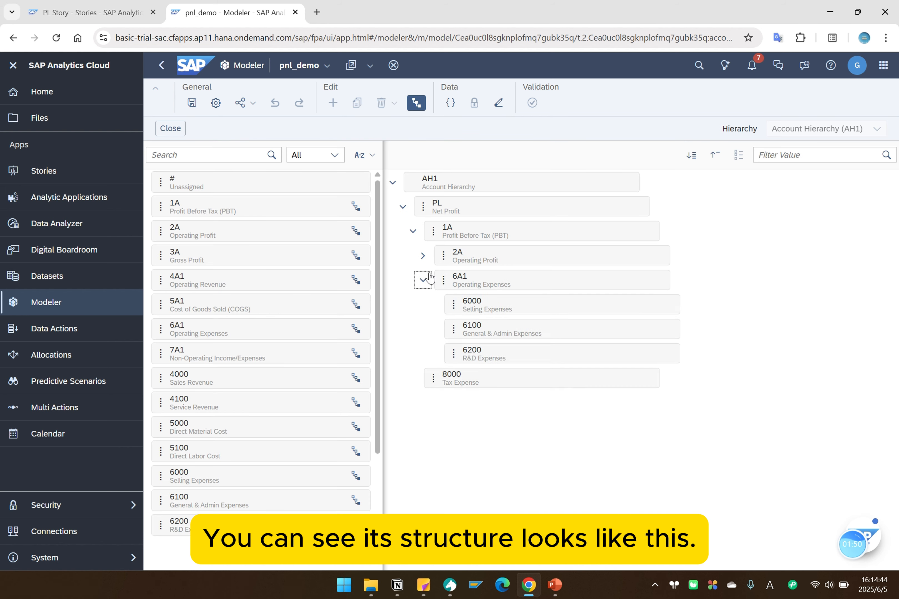
{"action": "left_click", "coordinate": [423, 255]}
{"action": "left_click", "coordinate": [433, 305]}
{"action": "left_click", "coordinate": [432, 280]}
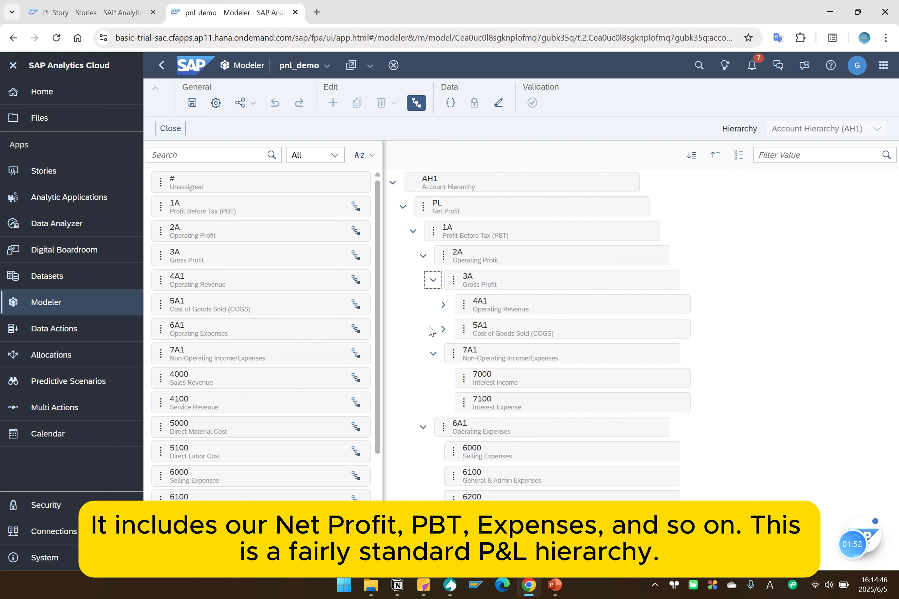
{"action": "left_click", "coordinate": [444, 329]}
{"action": "left_click", "coordinate": [443, 305]}
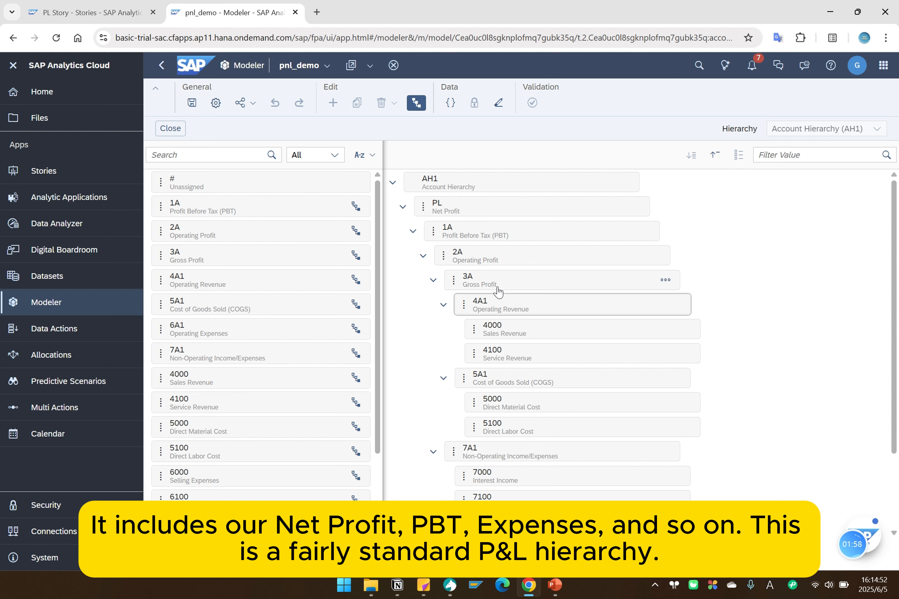
{"action": "scroll", "coordinate": [497, 290], "scroll_direction": "down", "scroll_amount": 1}
{"action": "scroll", "coordinate": [485, 263], "scroll_direction": "up", "scroll_amount": 1}
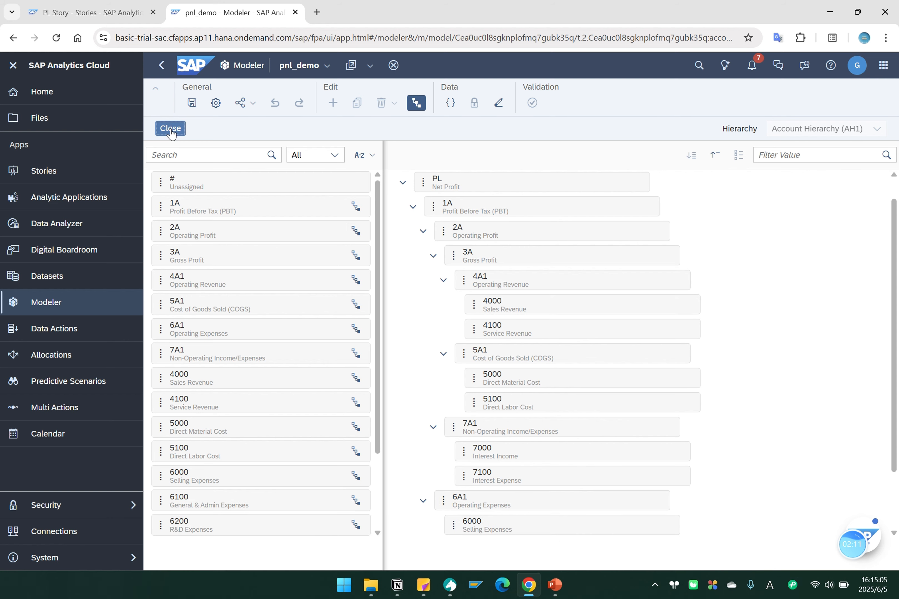
Return to the PL Story, add a new canvas page and collapse the main navigation.
{"action": "left_click", "coordinate": [104, 5]}
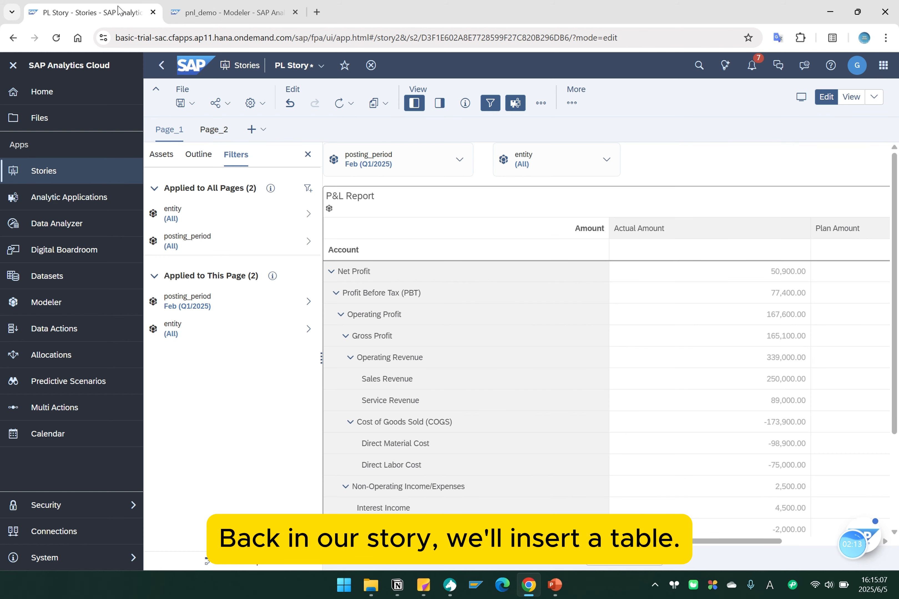
{"action": "left_click", "coordinate": [263, 129]}
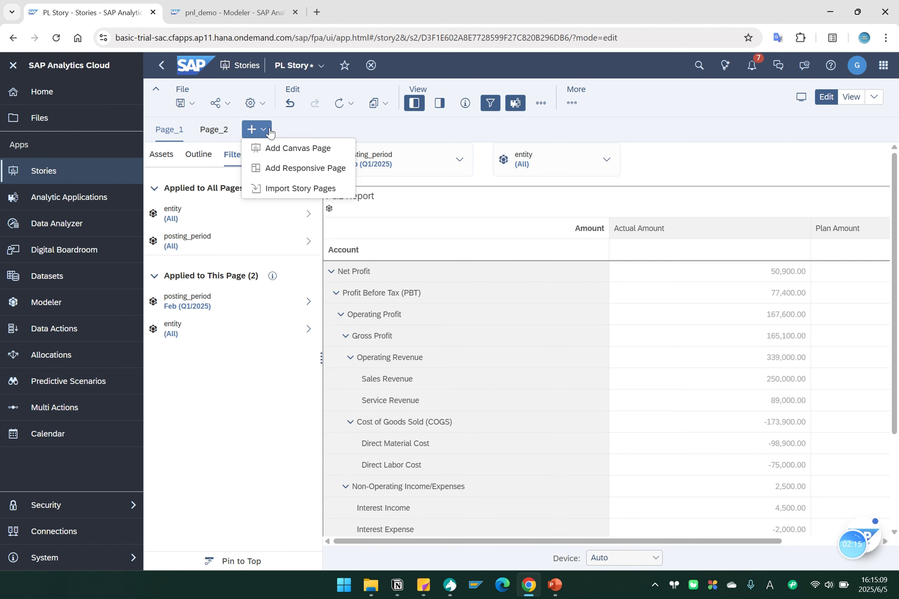
{"action": "left_click", "coordinate": [300, 146]}
{"action": "left_click", "coordinate": [12, 66]}
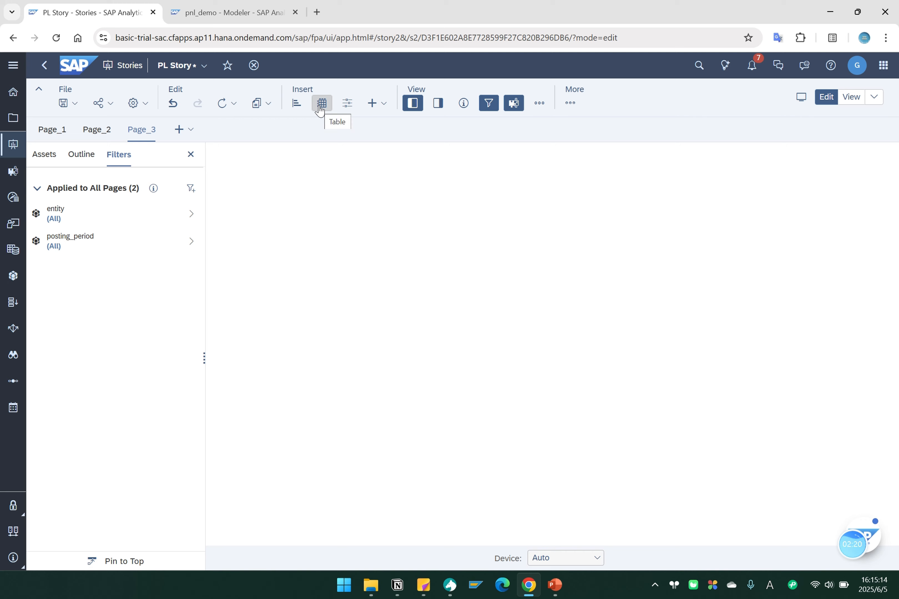
Insert a table on the new page, hide the filters area and enlarge the table.
{"action": "left_click", "coordinate": [323, 108]}
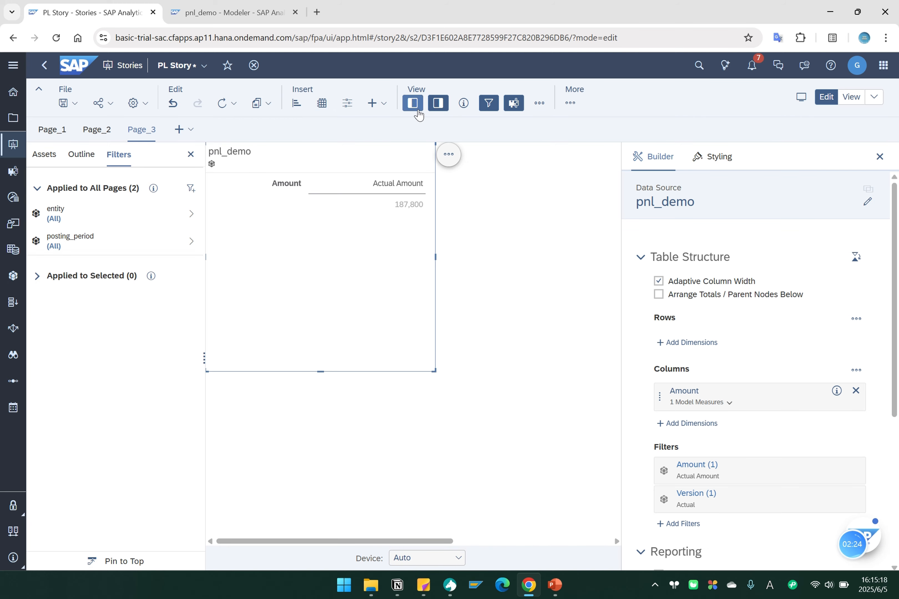
{"action": "left_click", "coordinate": [413, 103]}
{"action": "left_click_drag", "start_coordinate": [252, 368], "coordinate": [513, 438]}
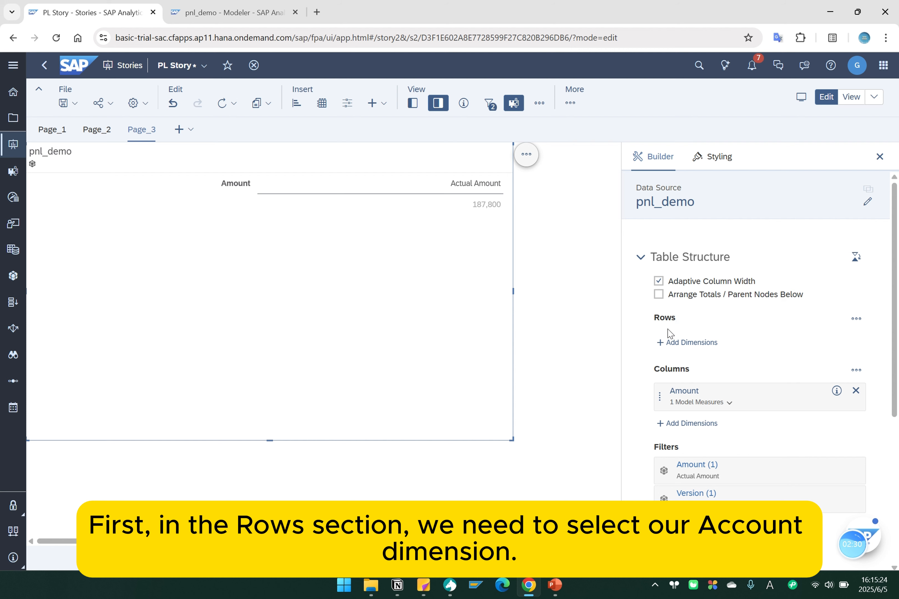
Add the Account dimension to the table's rows.
{"action": "left_click", "coordinate": [686, 343]}
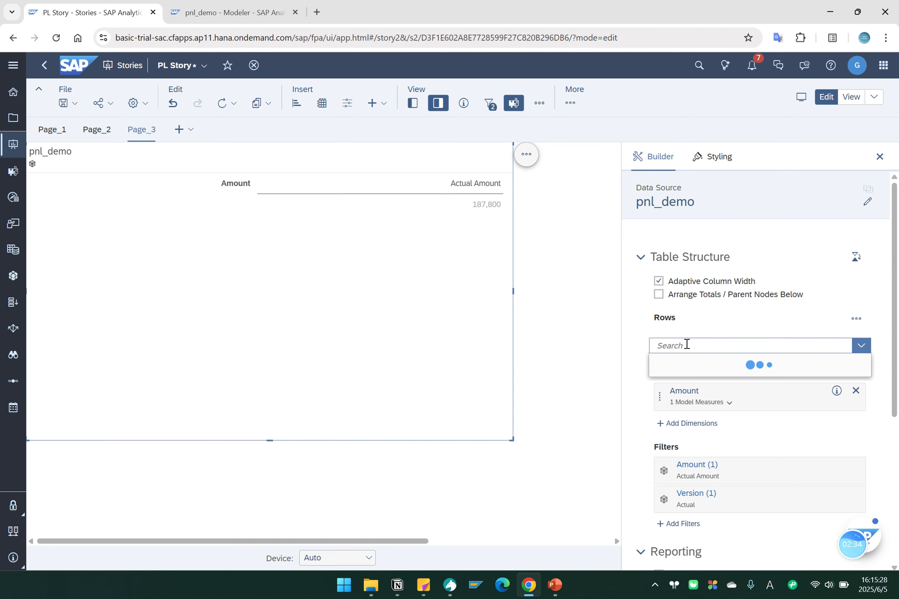
{"action": "left_click", "coordinate": [687, 454]}
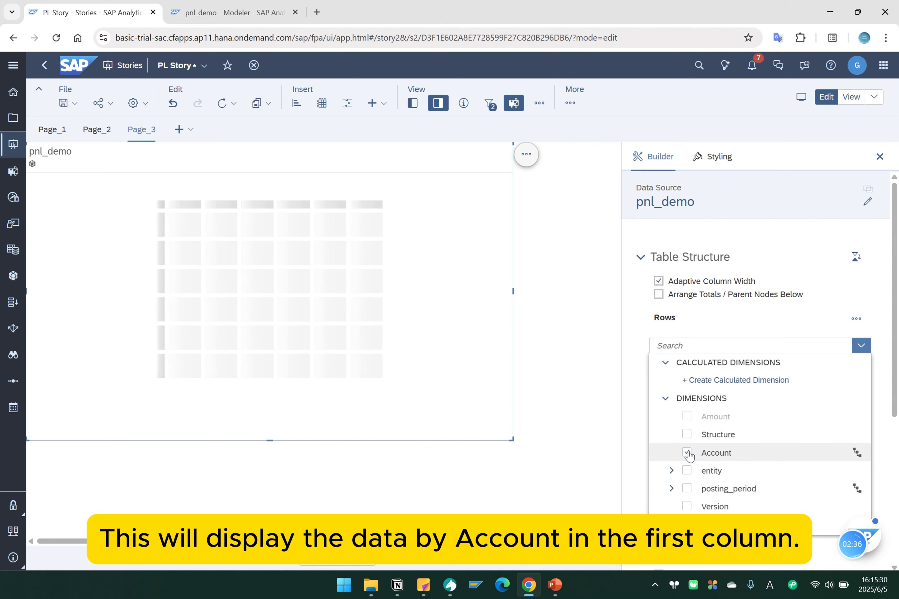
{"action": "left_click", "coordinate": [49, 231]}
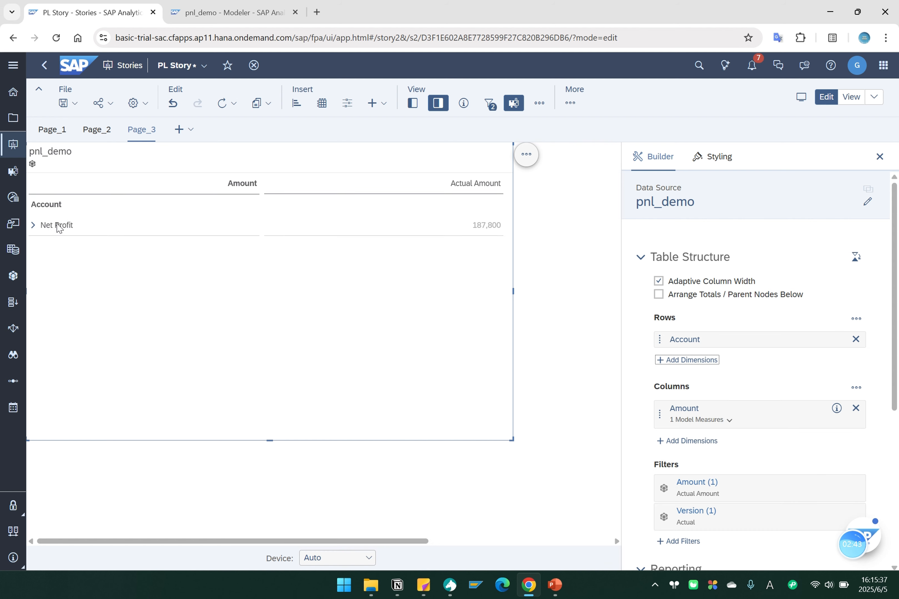
Drill the table's Account hierarchy to Level 6 and enlarge the table to fit more of the expanded rows.
{"action": "left_click", "coordinate": [59, 227]}
{"action": "right_click", "coordinate": [68, 208]}
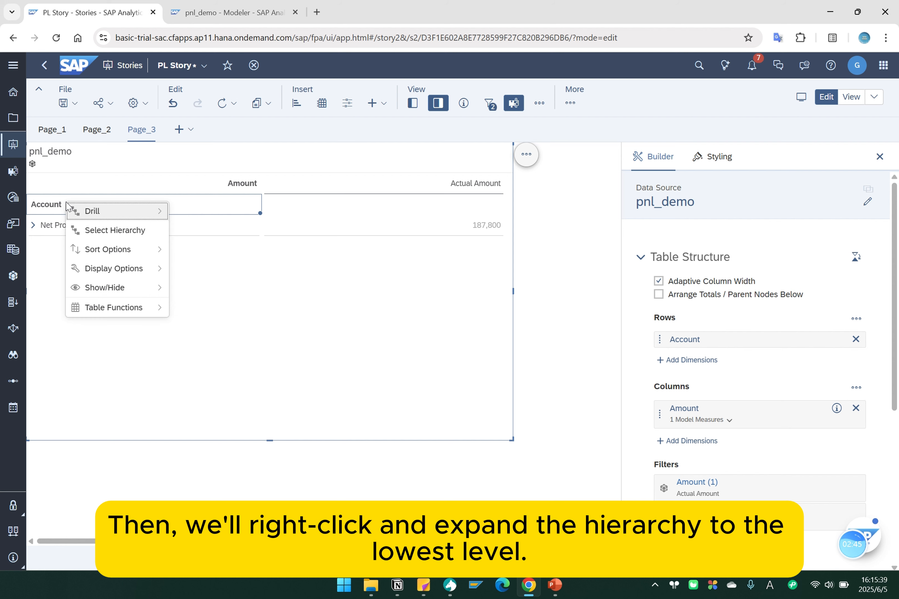
{"action": "mouse_move", "coordinate": [91, 220]}
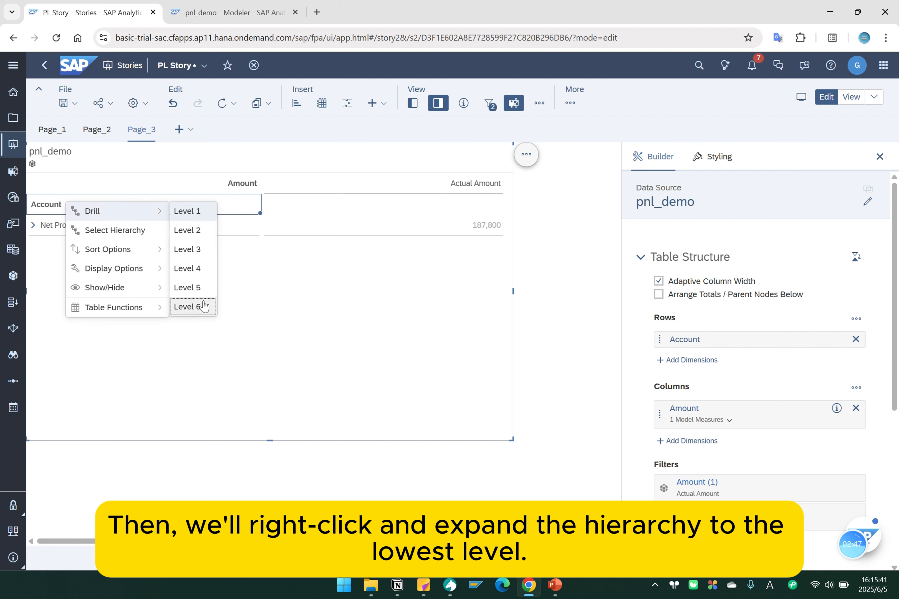
{"action": "left_click", "coordinate": [197, 309]}
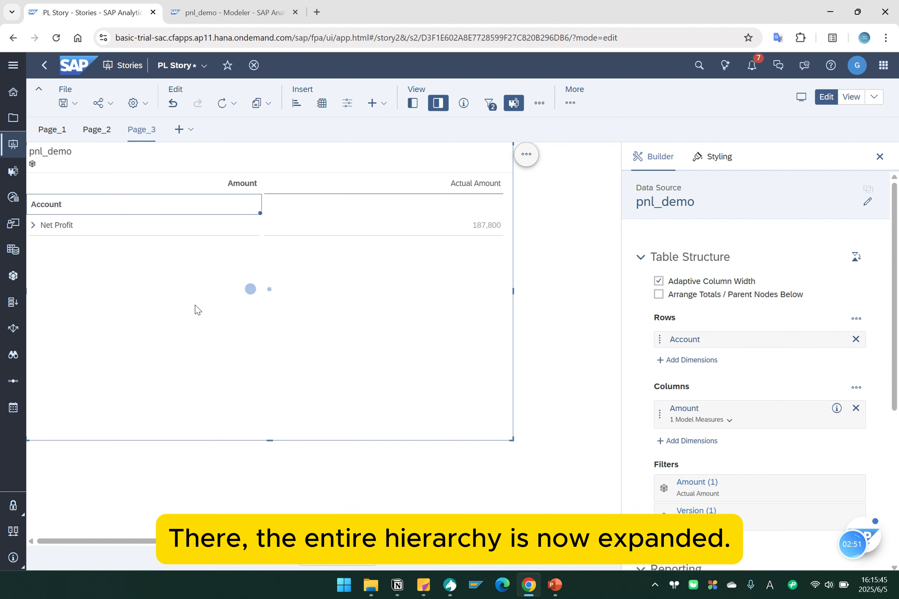
{"action": "left_click_drag", "start_coordinate": [510, 439], "coordinate": [571, 535]}
{"action": "scroll", "coordinate": [349, 400], "scroll_direction": "up", "scroll_amount": 2}
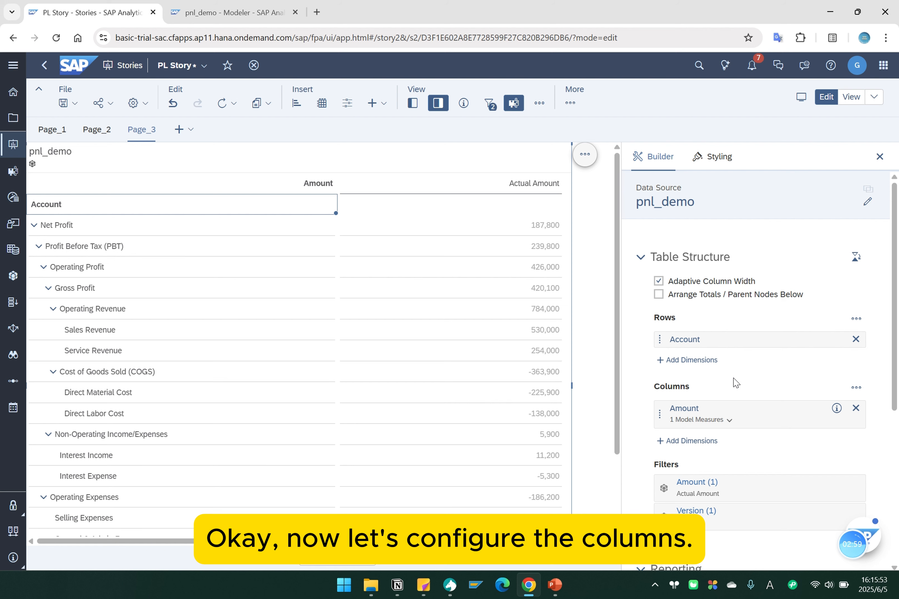
Add Plan Amount to the members selected in the table's Amount filter, keeping Actual Amount.
{"action": "scroll", "coordinate": [747, 383], "scroll_direction": "down", "scroll_amount": 1}
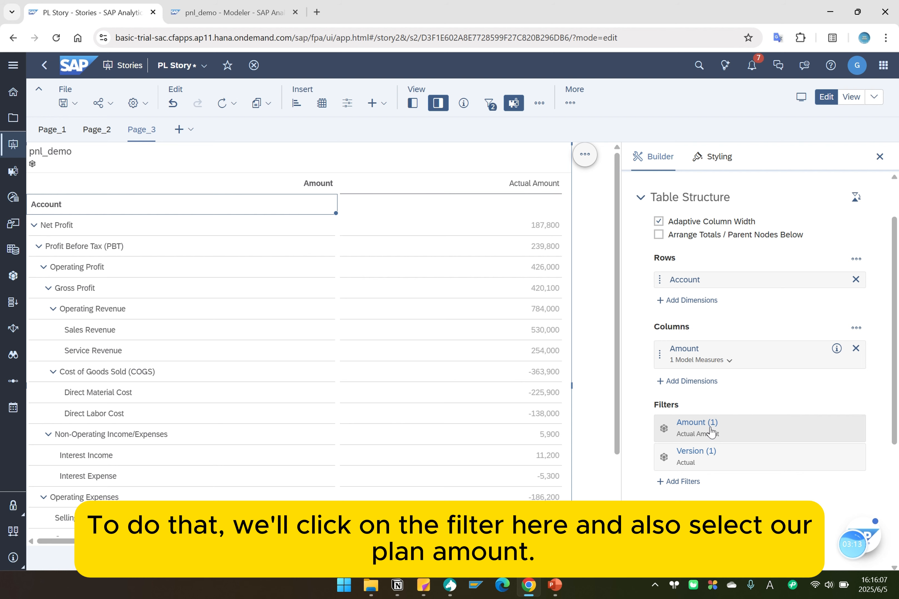
{"action": "left_click", "coordinate": [710, 431]}
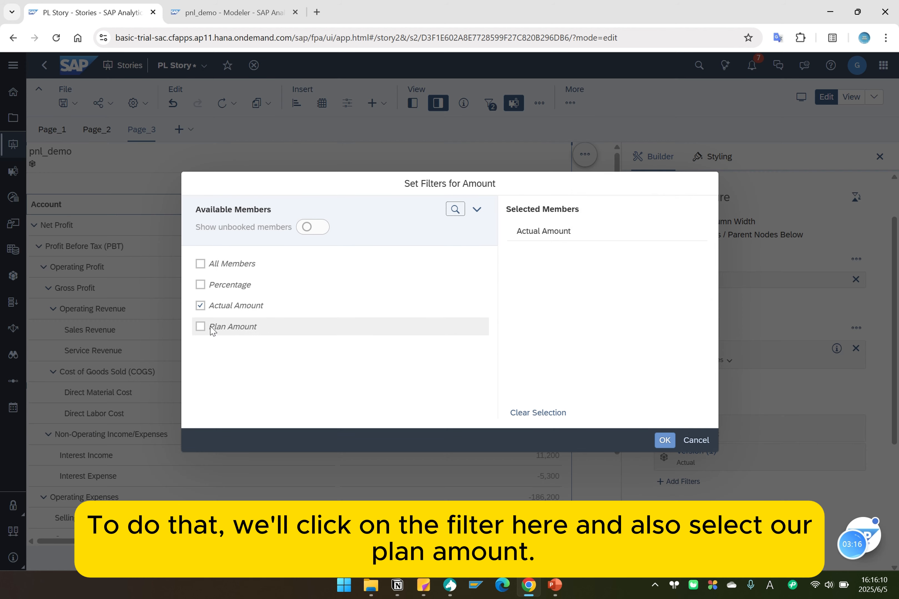
{"action": "left_click", "coordinate": [200, 326]}
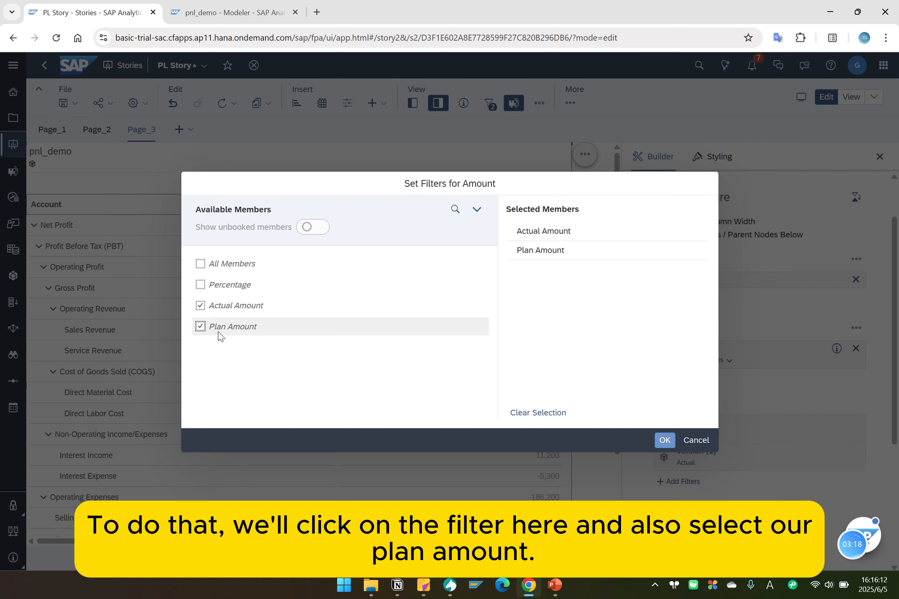
{"action": "left_click", "coordinate": [662, 441]}
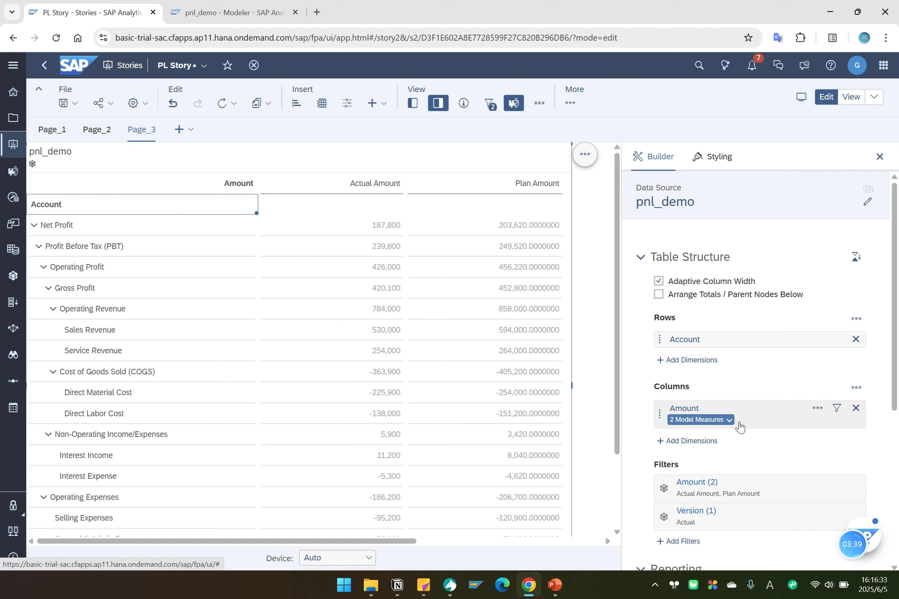
Add a calculation to the Amount column as a Calculated Measure named Rate(%).
{"action": "left_click", "coordinate": [818, 409]}
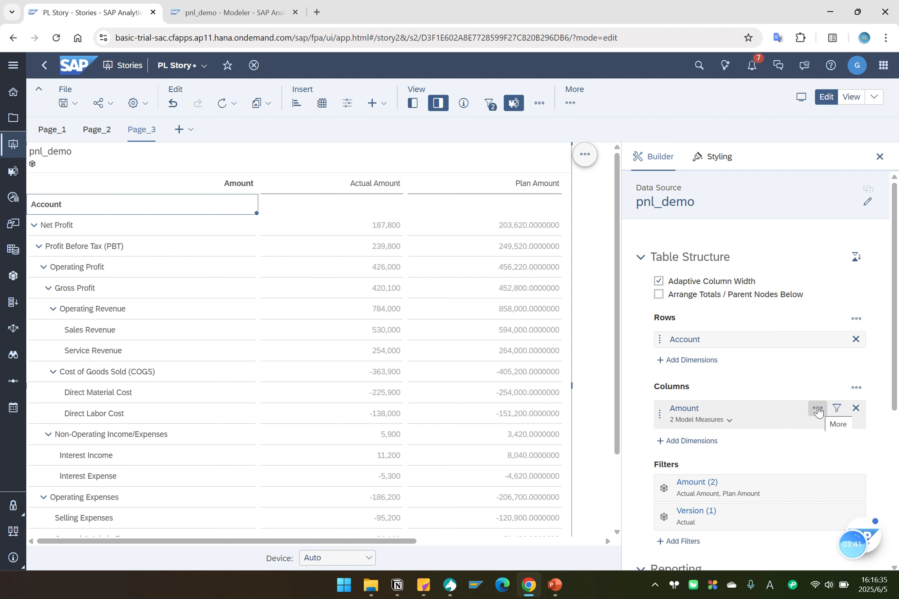
{"action": "left_click", "coordinate": [818, 411]}
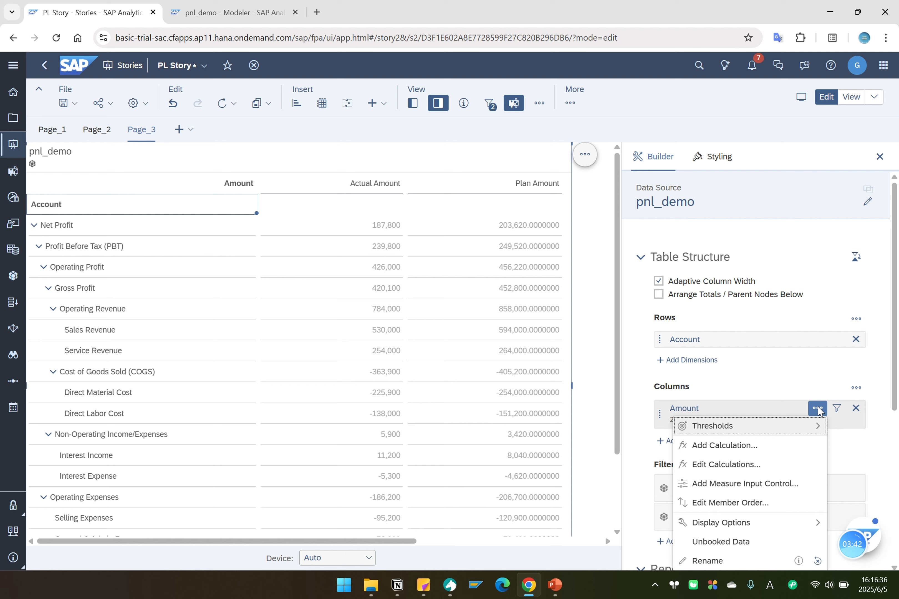
{"action": "left_click", "coordinate": [735, 449]}
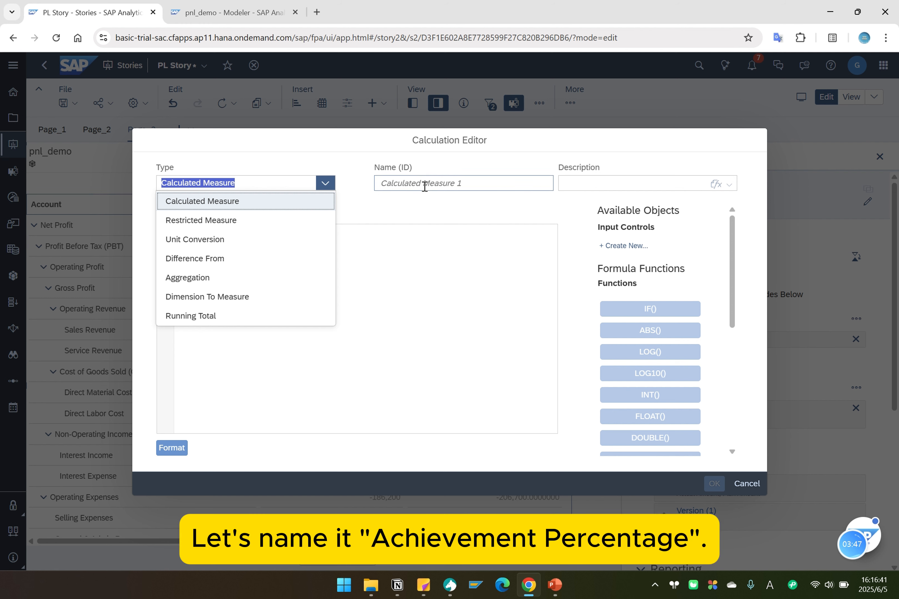
{"action": "left_click", "coordinate": [248, 209]}
{"action": "left_click", "coordinate": [420, 182]}
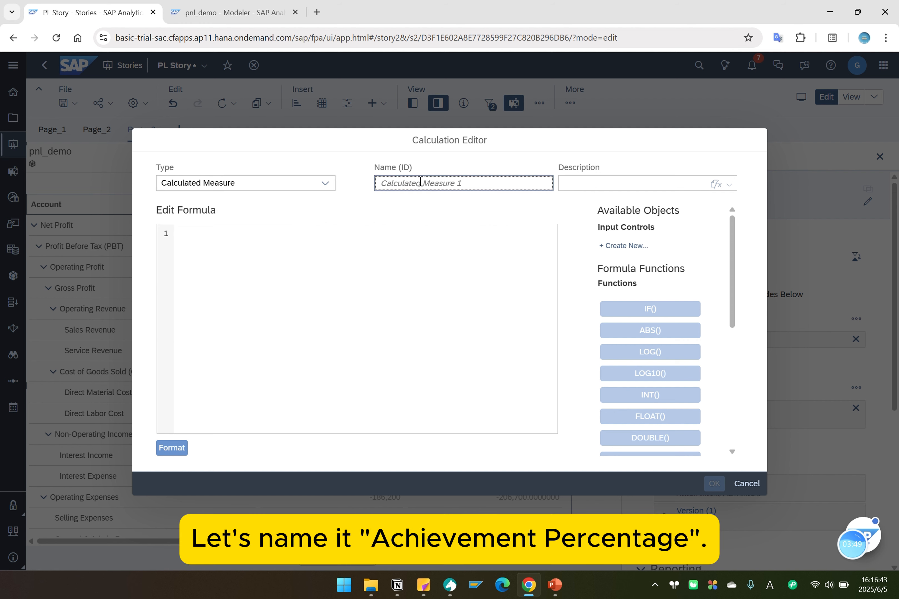
{"action": "type", "text": "Rate(%"}
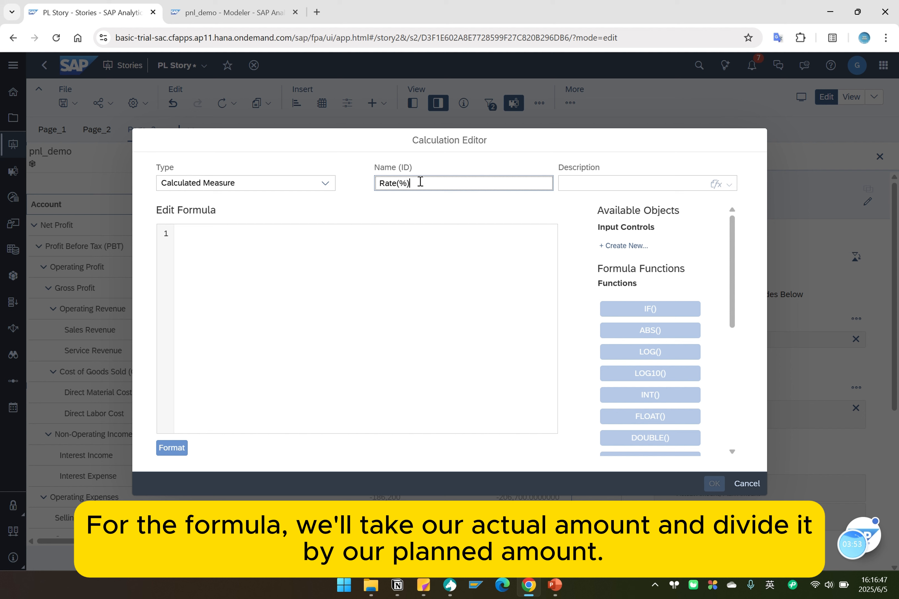
Define the Rate(%) formula as ["pnl_demo":amount] / ["pnl_demo":PlanAmount] and confirm the calculation.
{"action": "left_click", "coordinate": [189, 312]}
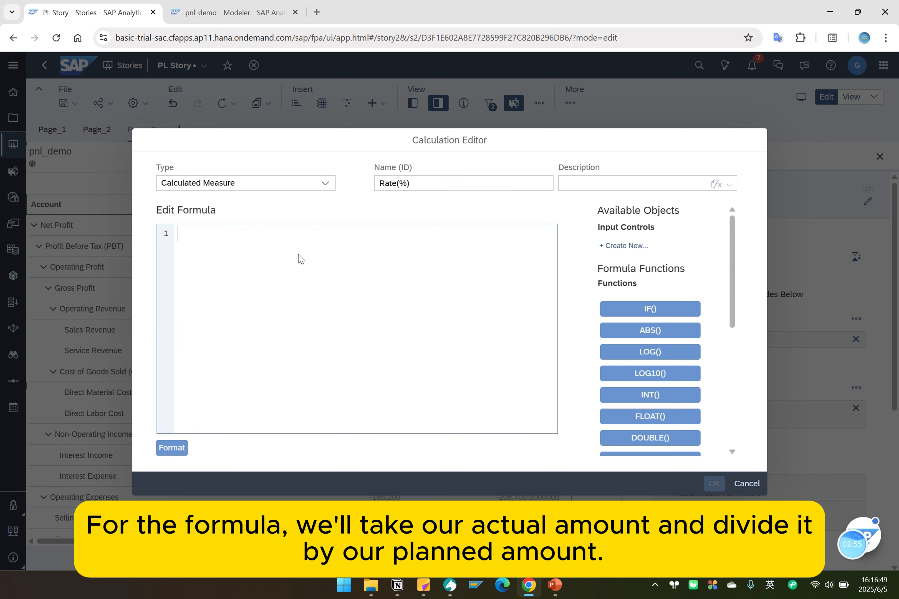
{"action": "type", "text": "["}
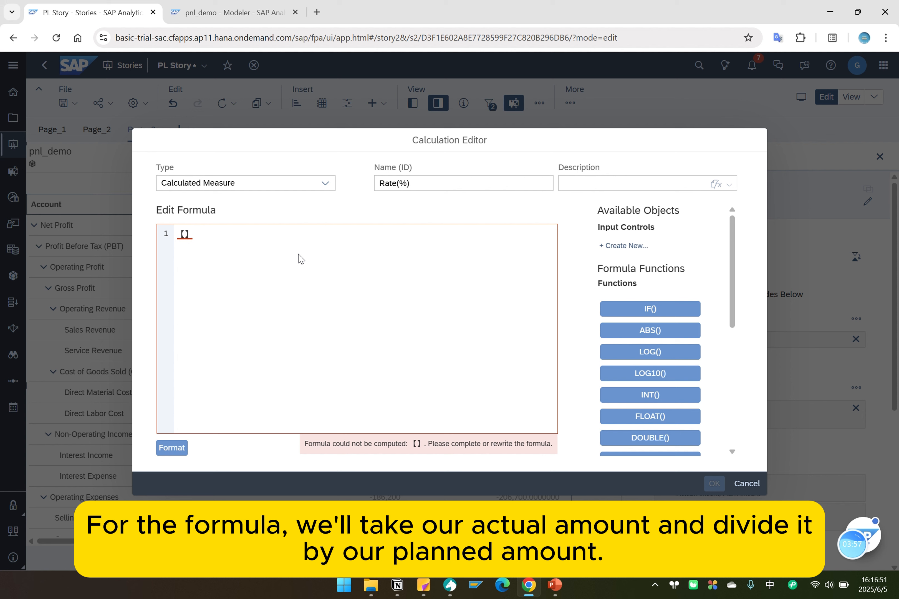
{"action": "key", "text": "BackSpace"}
{"action": "type", "text": "["}
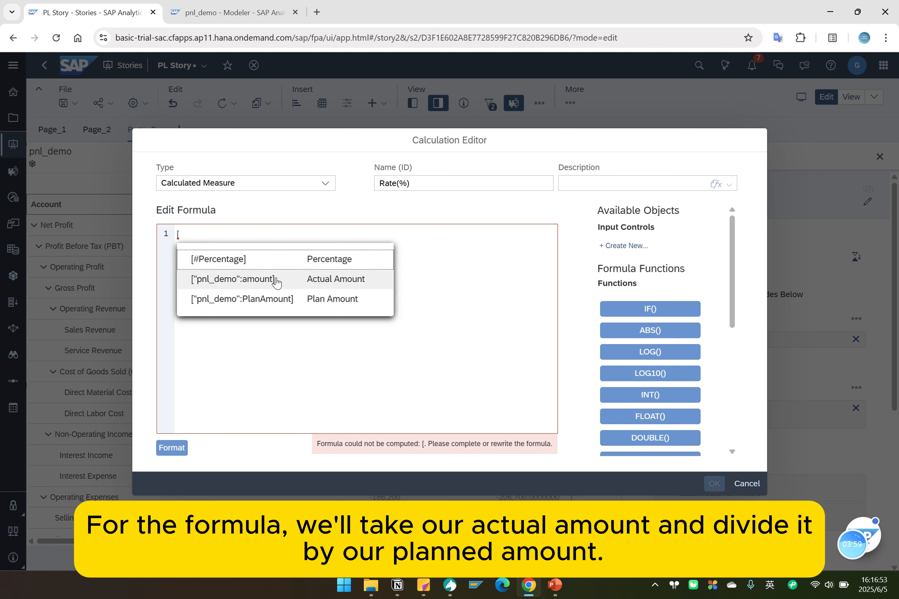
{"action": "left_click", "coordinate": [273, 287]}
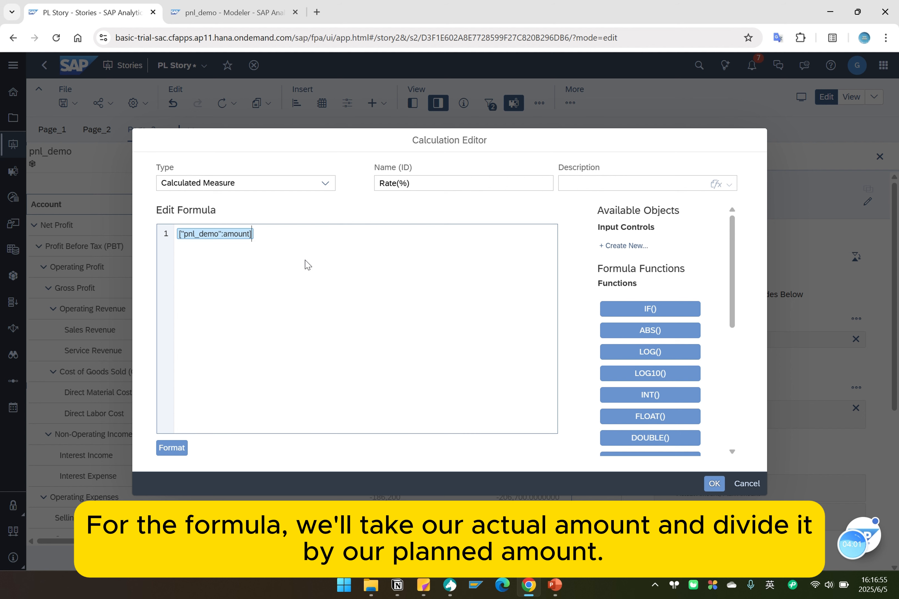
{"action": "type", "text": "/ ["}
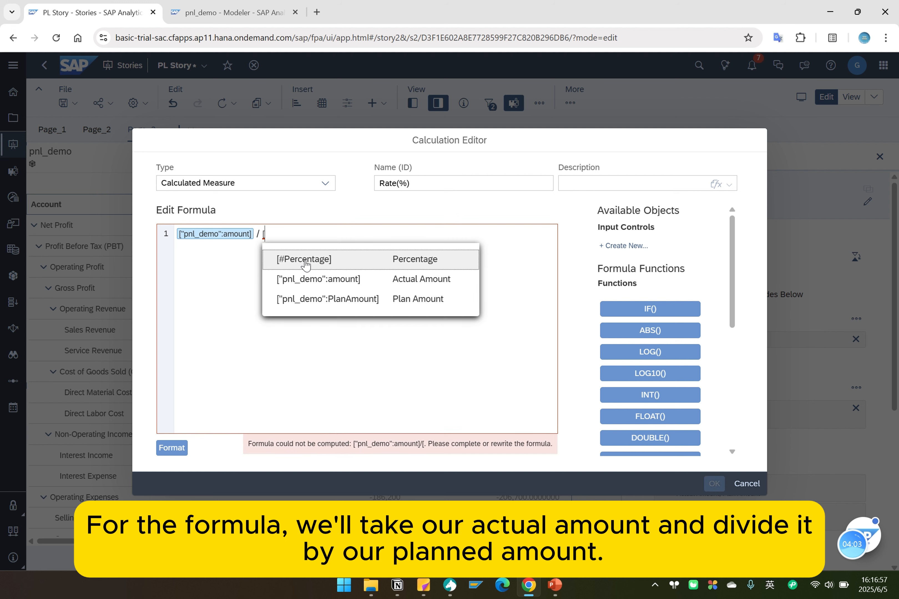
{"action": "left_click", "coordinate": [357, 305]}
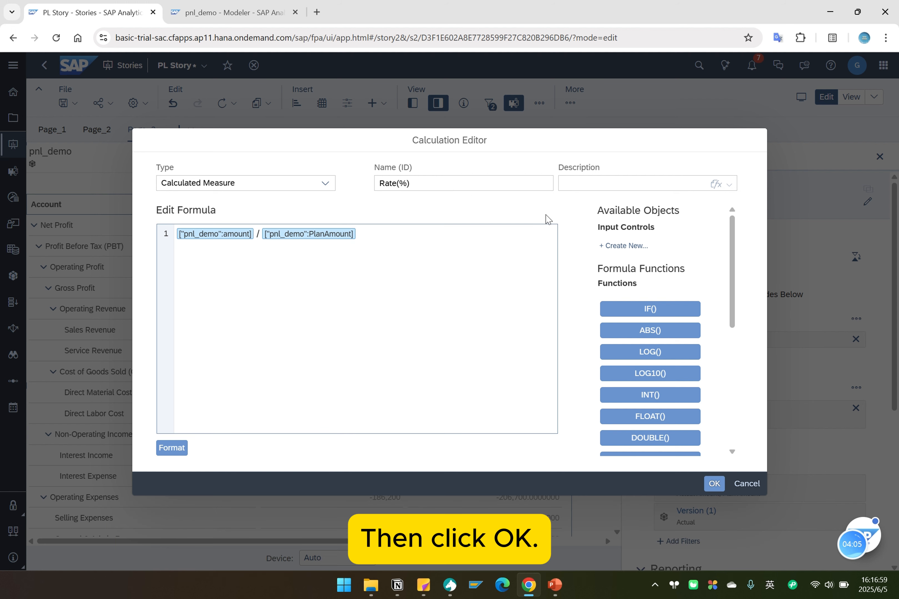
{"action": "left_click", "coordinate": [712, 484]}
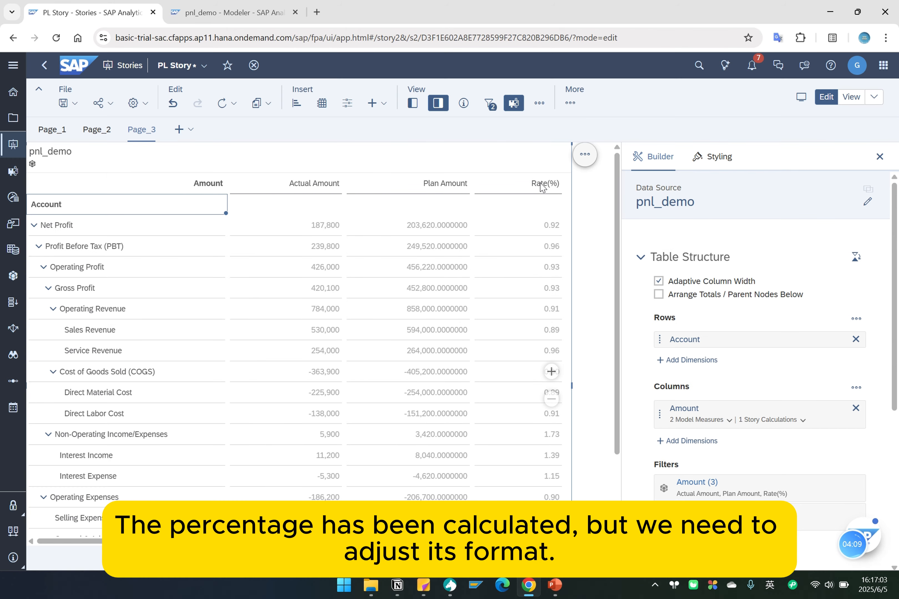
Format the Rate(%) calculation with Percentage scale, without using the unit of underlying measures.
{"action": "left_click", "coordinate": [540, 183]}
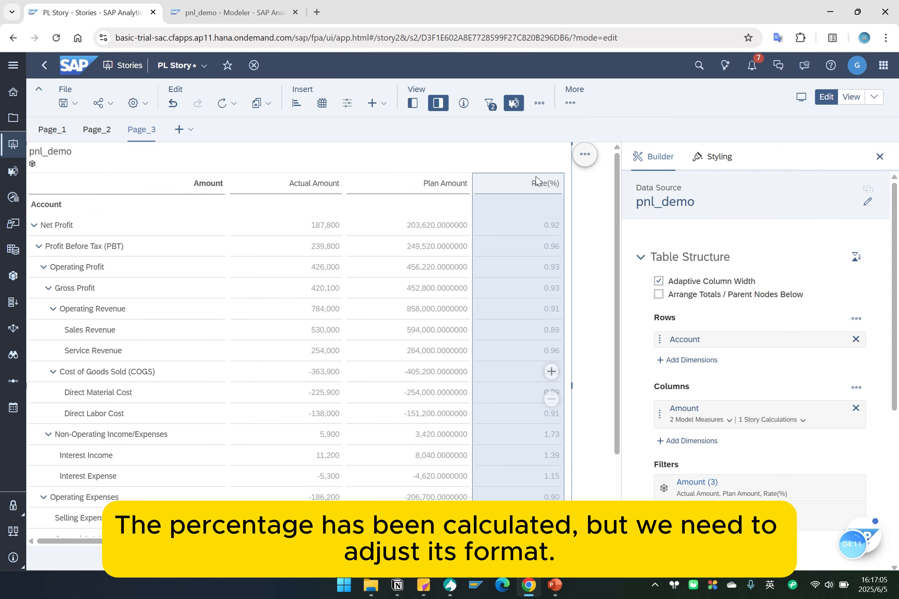
{"action": "left_click", "coordinate": [791, 421]}
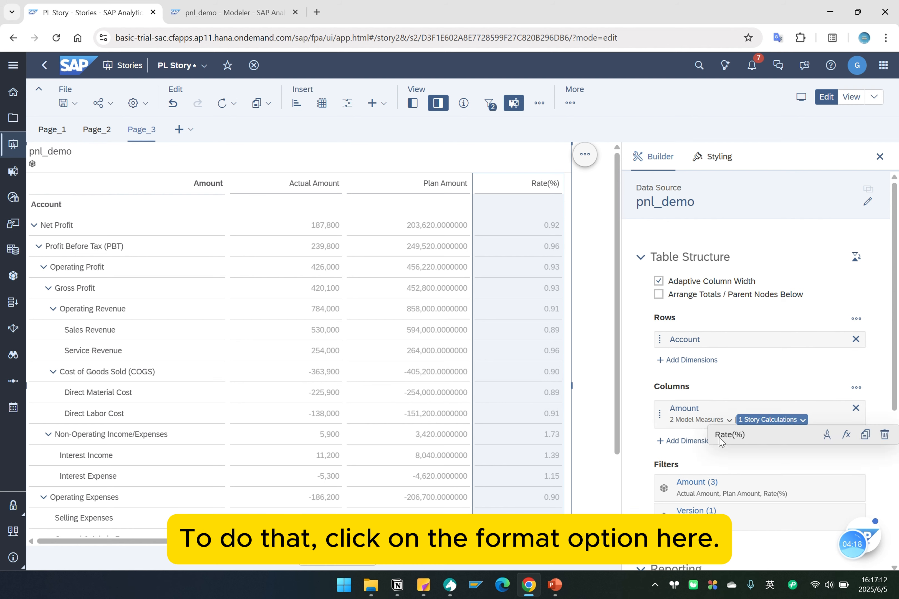
{"action": "left_click", "coordinate": [827, 440]}
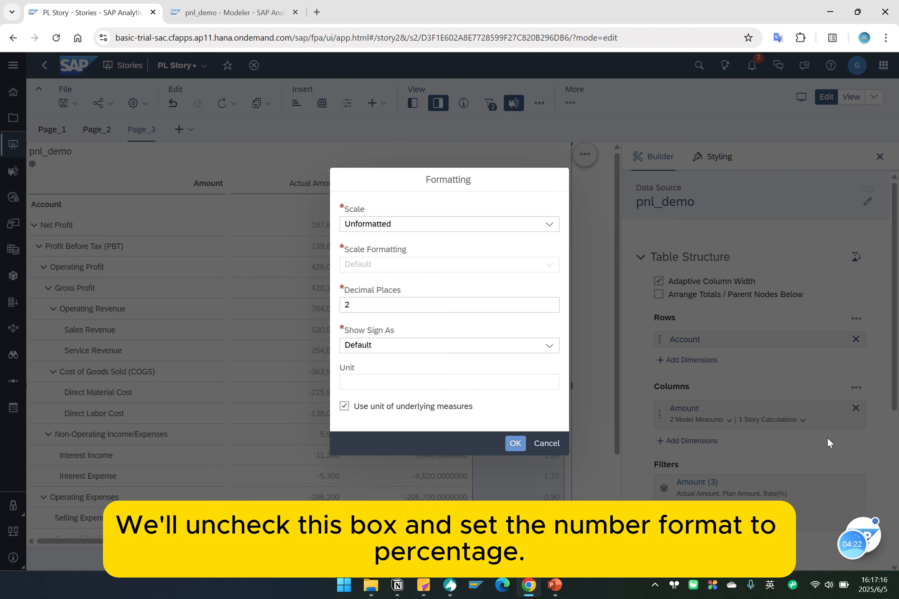
{"action": "left_click", "coordinate": [344, 407]}
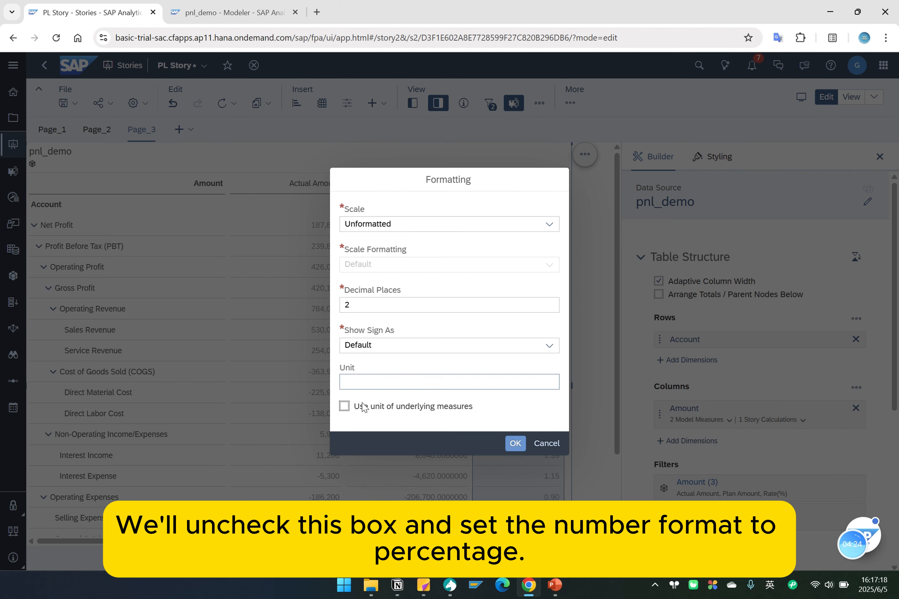
{"action": "left_click", "coordinate": [388, 229]}
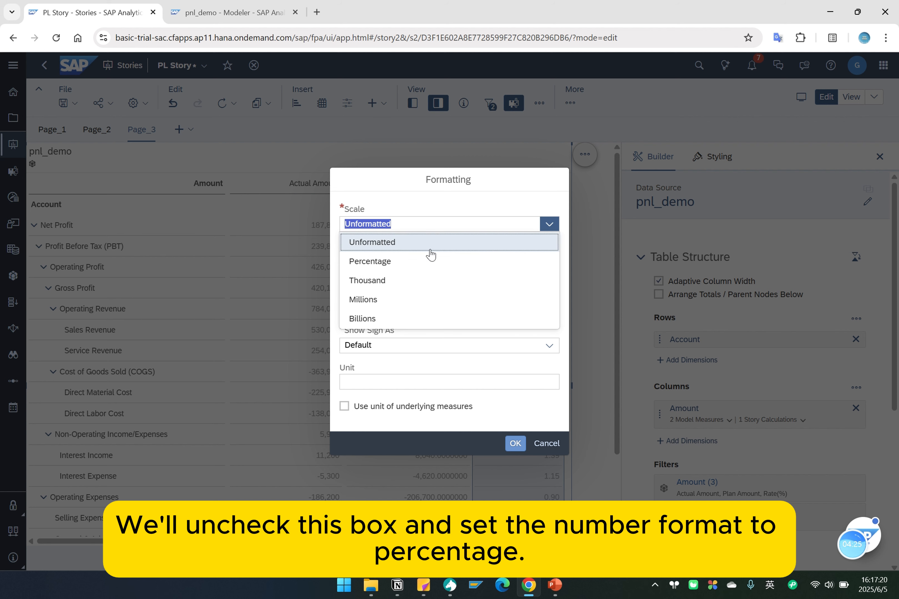
{"action": "left_click", "coordinate": [399, 262]}
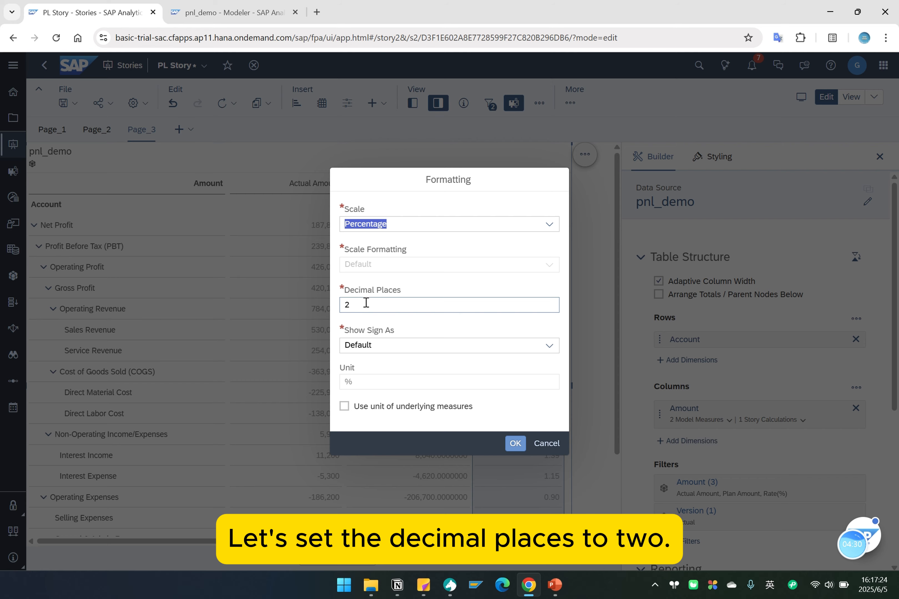
{"action": "left_click", "coordinate": [513, 447]}
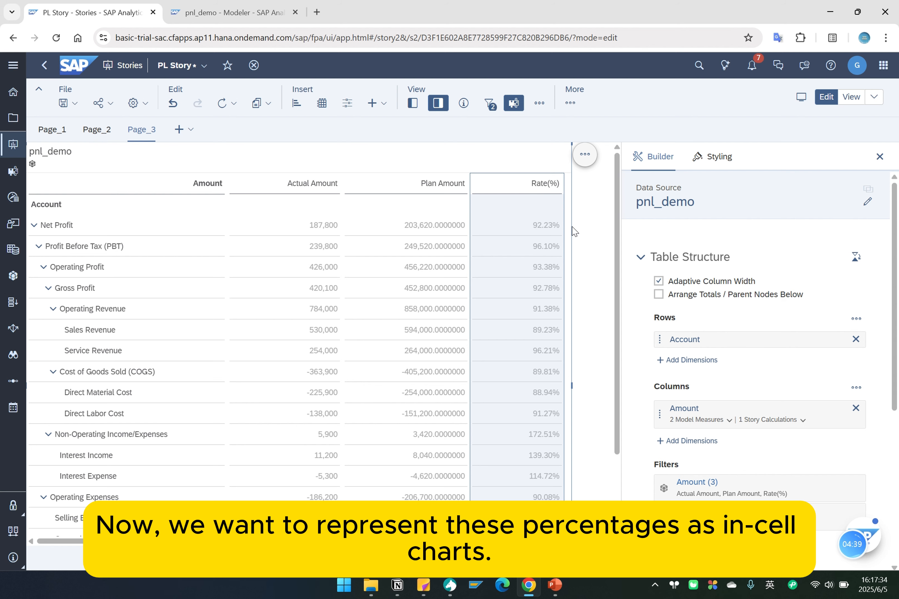
Display the Rate(%) column as an in-cell chart and create a new threshold for it.
{"action": "right_click", "coordinate": [536, 185]}
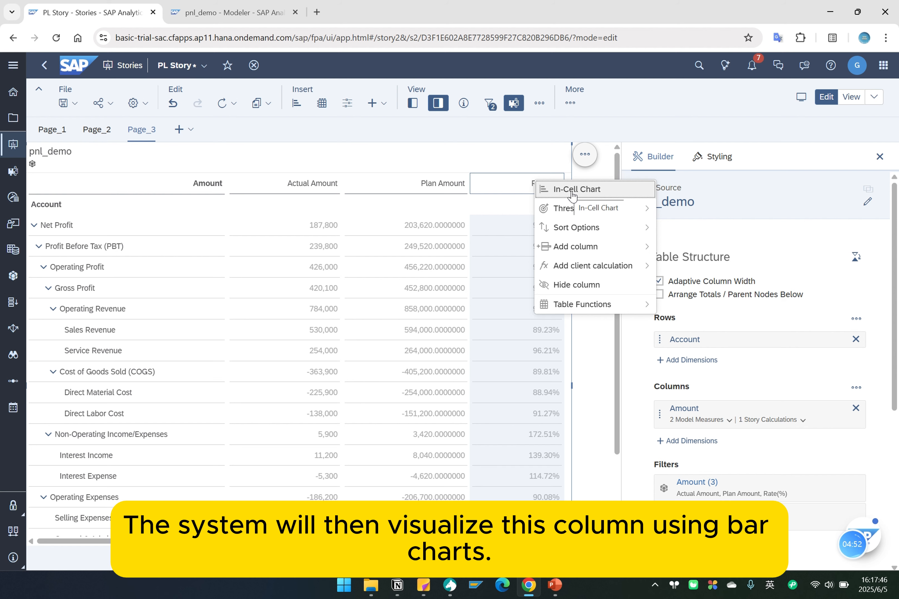
{"action": "left_click", "coordinate": [572, 196]}
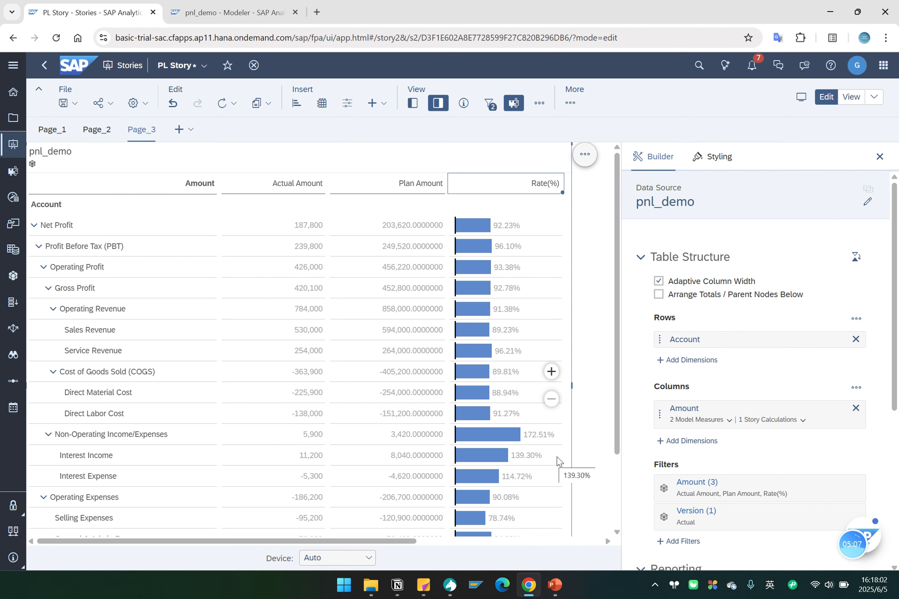
{"action": "right_click", "coordinate": [521, 187]}
{"action": "mouse_move", "coordinate": [530, 211]}
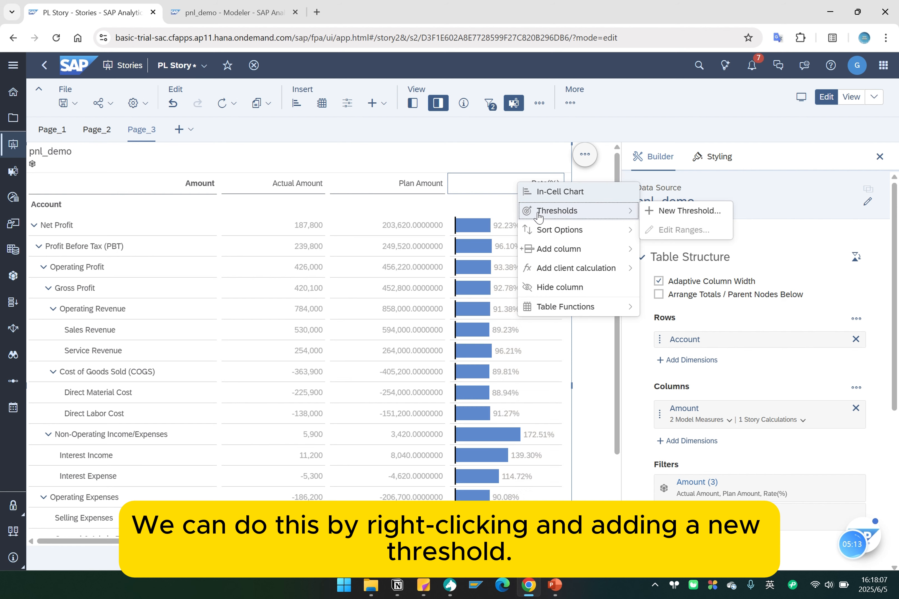
{"action": "left_click", "coordinate": [677, 218]}
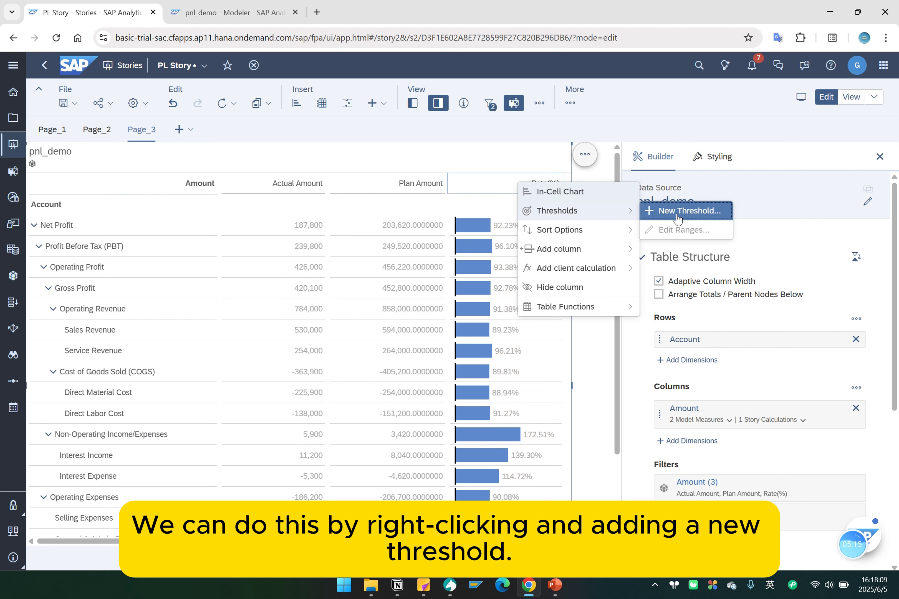
Set the threshold's OK range to start at 95% with no maximum and add a Warning range from 85% to 95%.
{"action": "scroll", "coordinate": [692, 400], "scroll_direction": "down", "scroll_amount": 1}
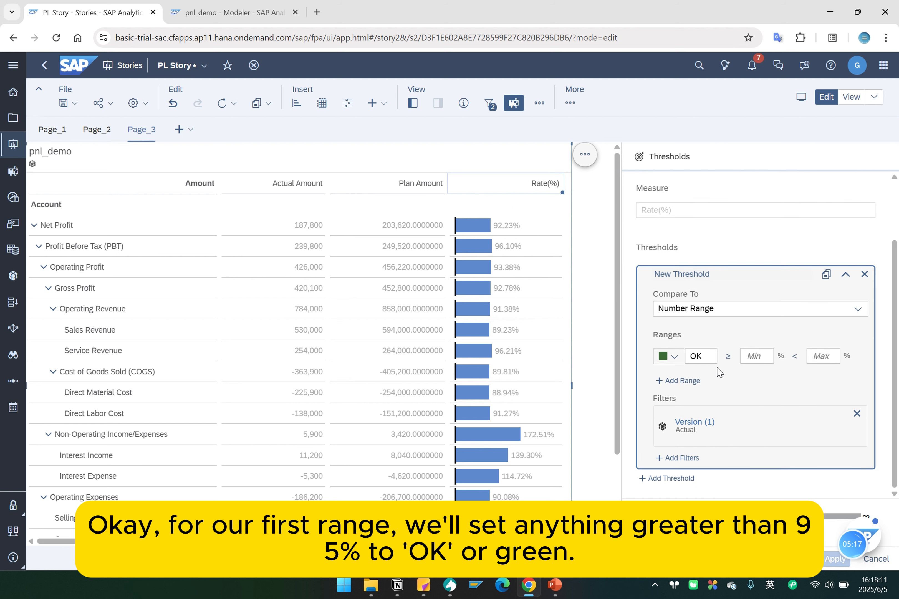
{"action": "left_click", "coordinate": [755, 356]}
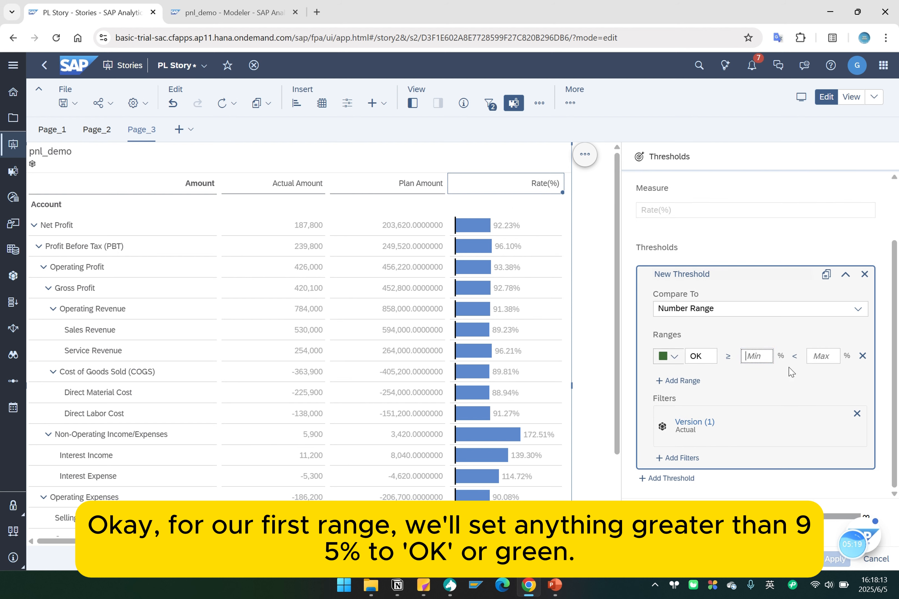
{"action": "type", "text": "9"}
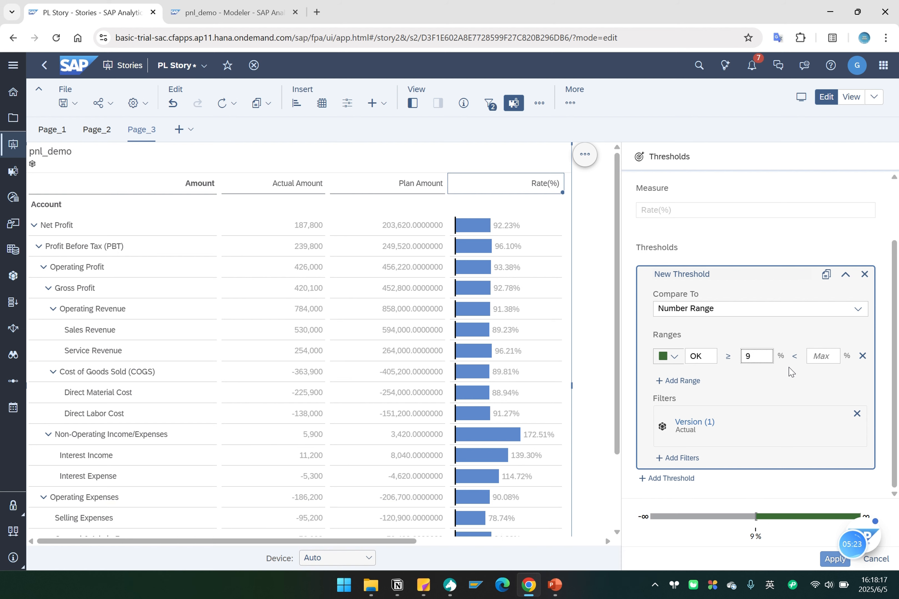
{"action": "type", "text": "5"}
{"action": "left_click", "coordinate": [817, 356]}
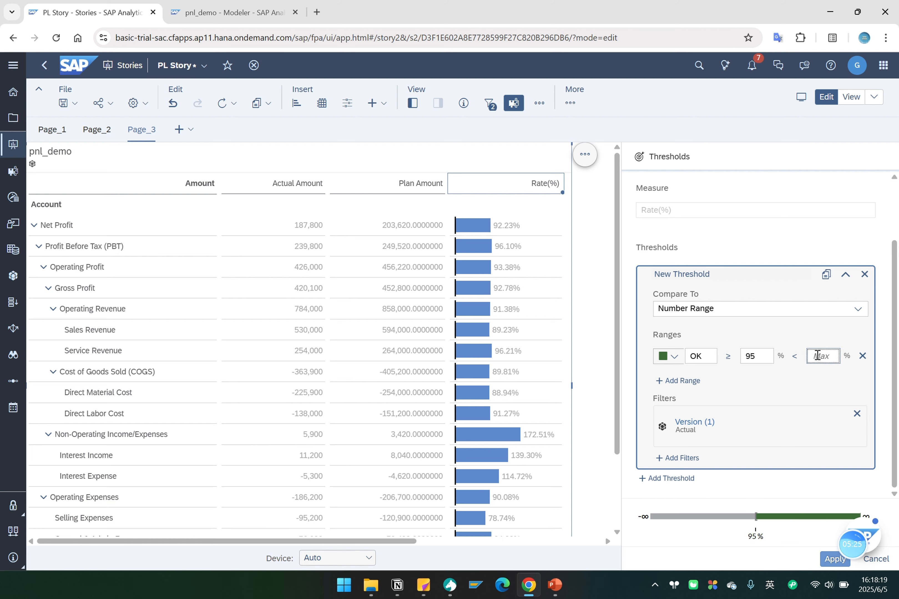
{"action": "left_click", "coordinate": [682, 381]}
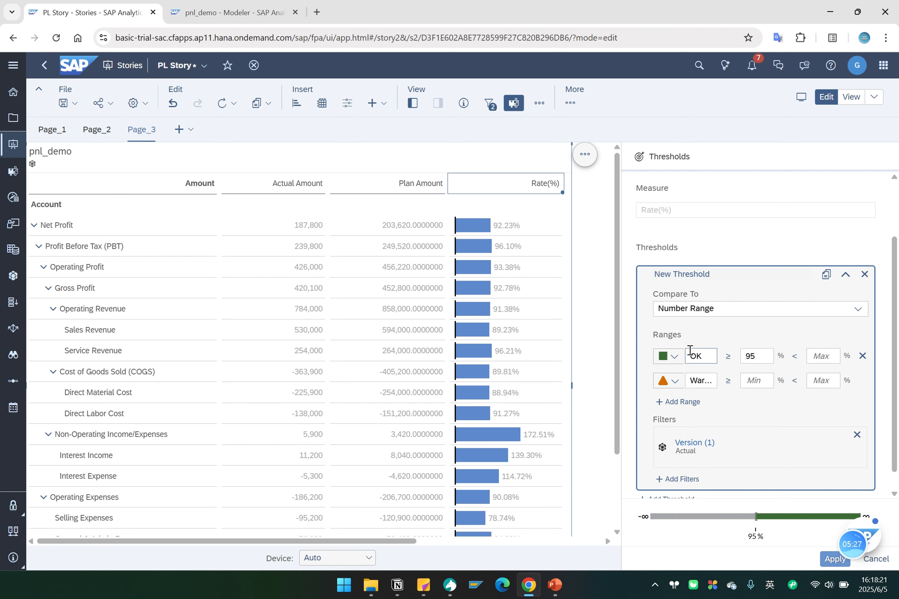
{"action": "left_click", "coordinate": [752, 382]}
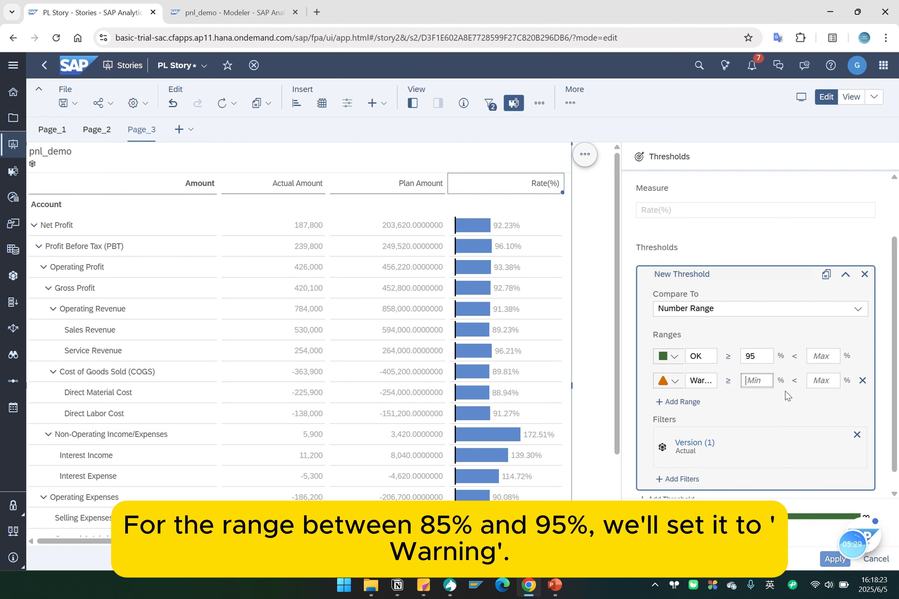
{"action": "type", "text": "8"}
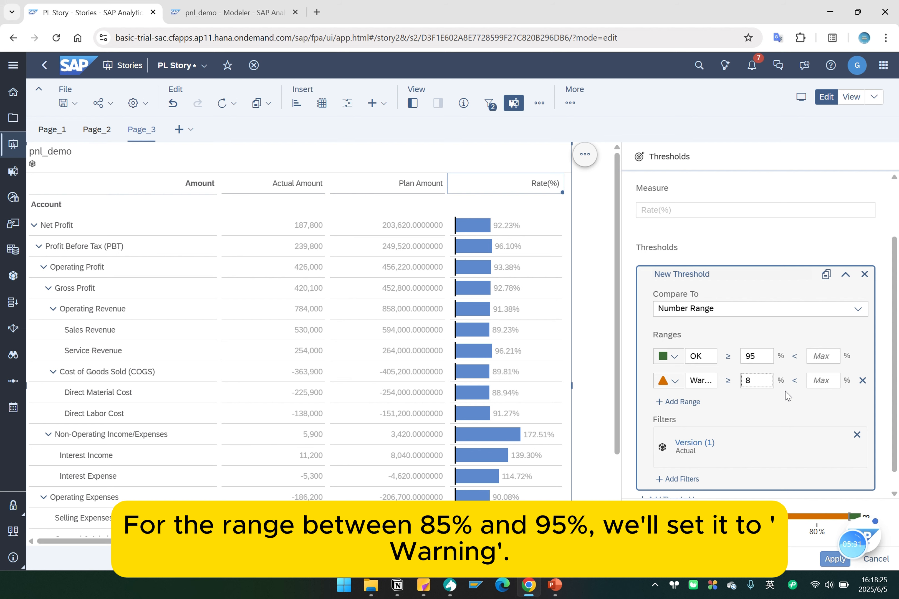
{"action": "type", "text": "5"}
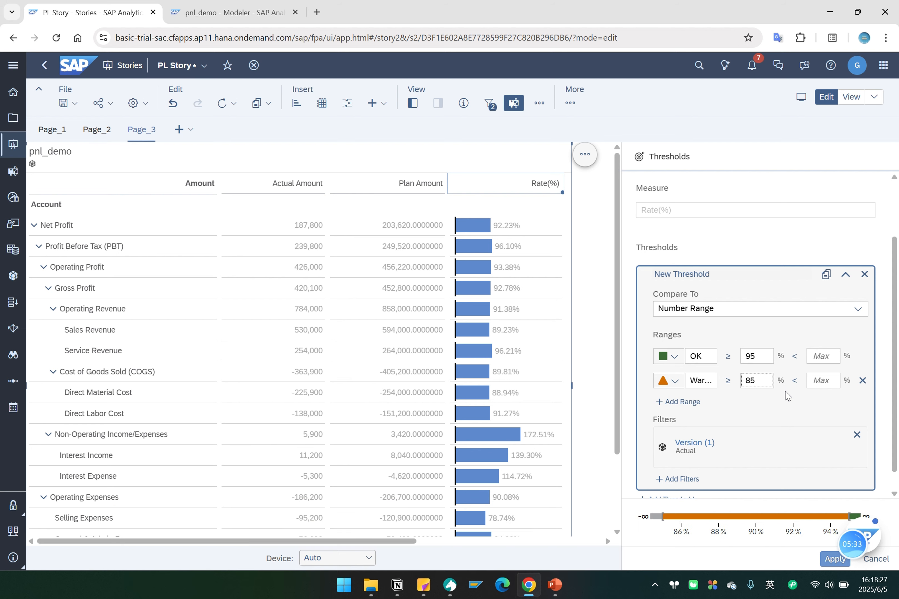
{"action": "left_click", "coordinate": [819, 380]}
{"action": "type", "text": "95"}
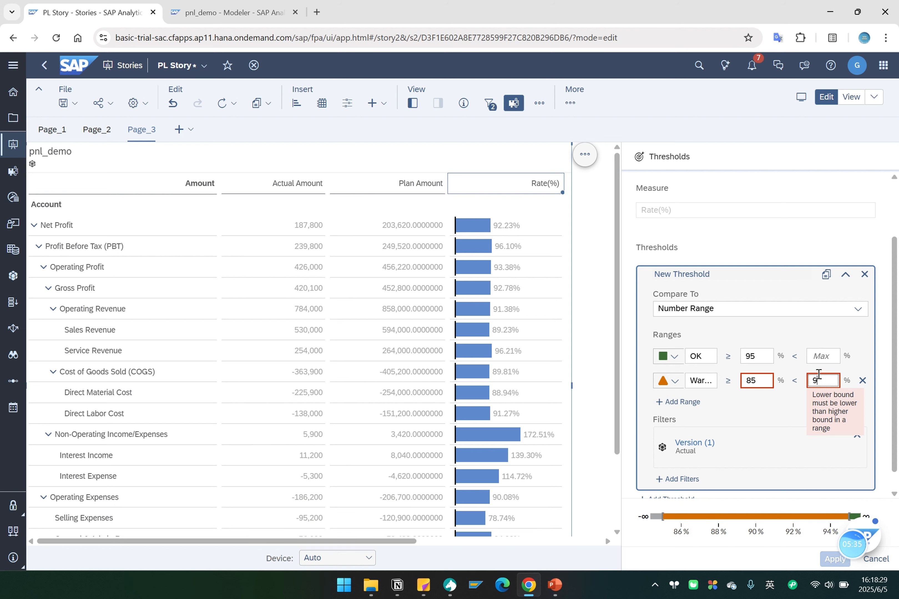
Add a Critical range from 0% to 85% and apply the threshold to Rate(%).
{"action": "left_click", "coordinate": [679, 402]}
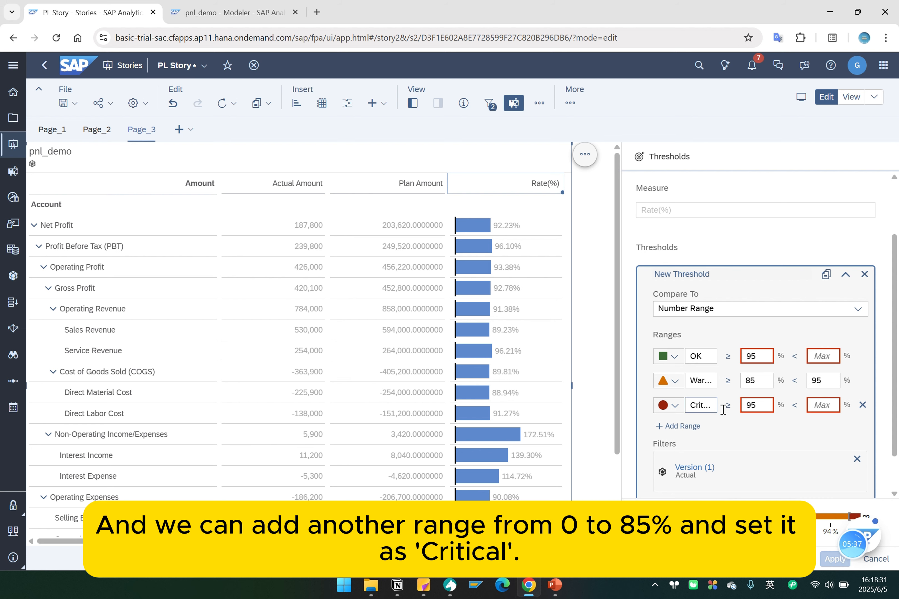
{"action": "double_click", "coordinate": [760, 405]}
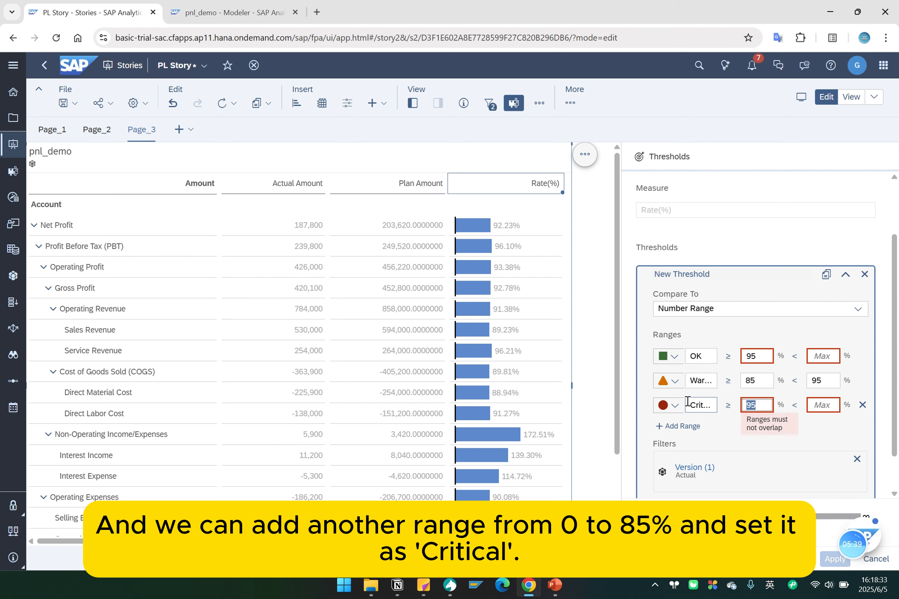
{"action": "type", "text": "0"}
{"action": "left_click", "coordinate": [828, 404]}
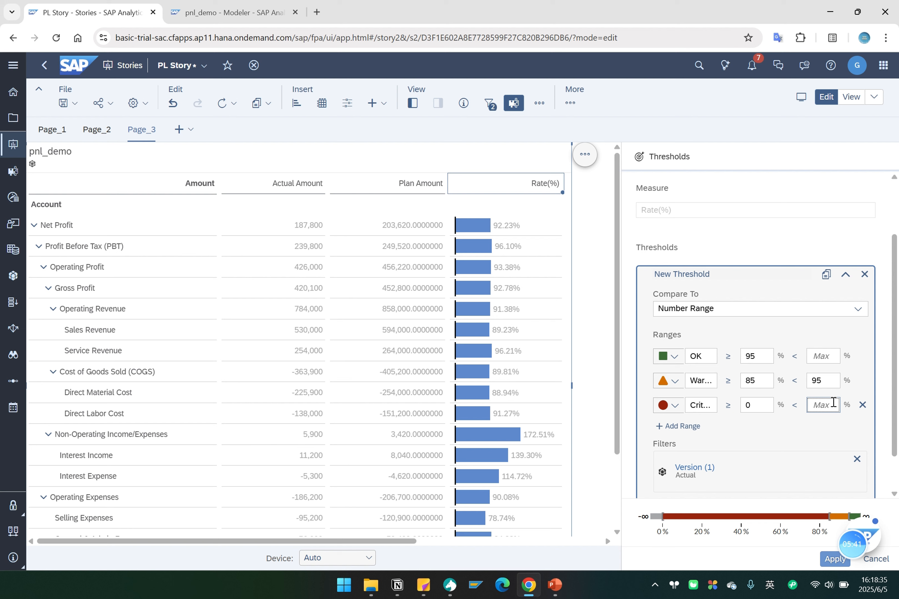
{"action": "type", "text": "85"}
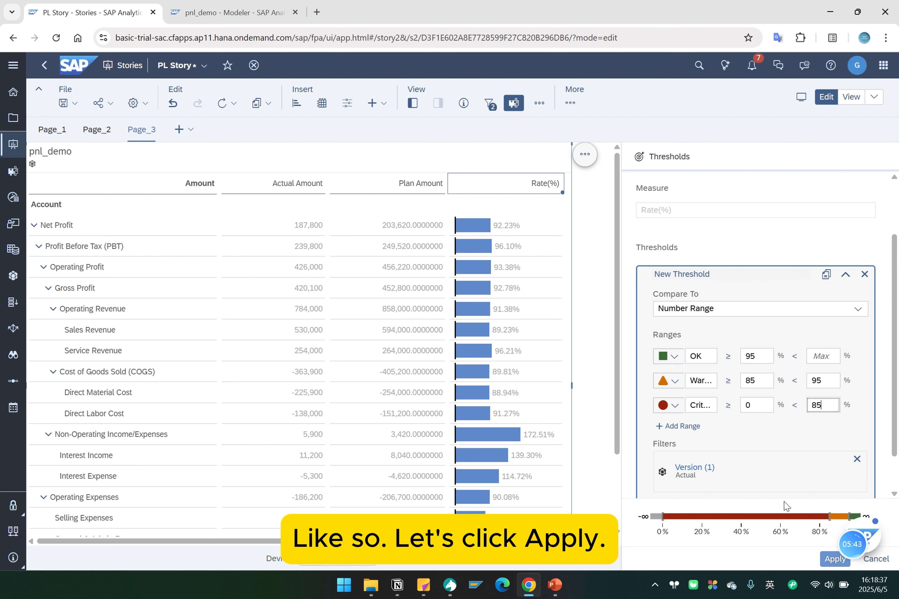
{"action": "scroll", "coordinate": [786, 502], "scroll_direction": "down", "scroll_amount": 1}
{"action": "left_click", "coordinate": [835, 558]}
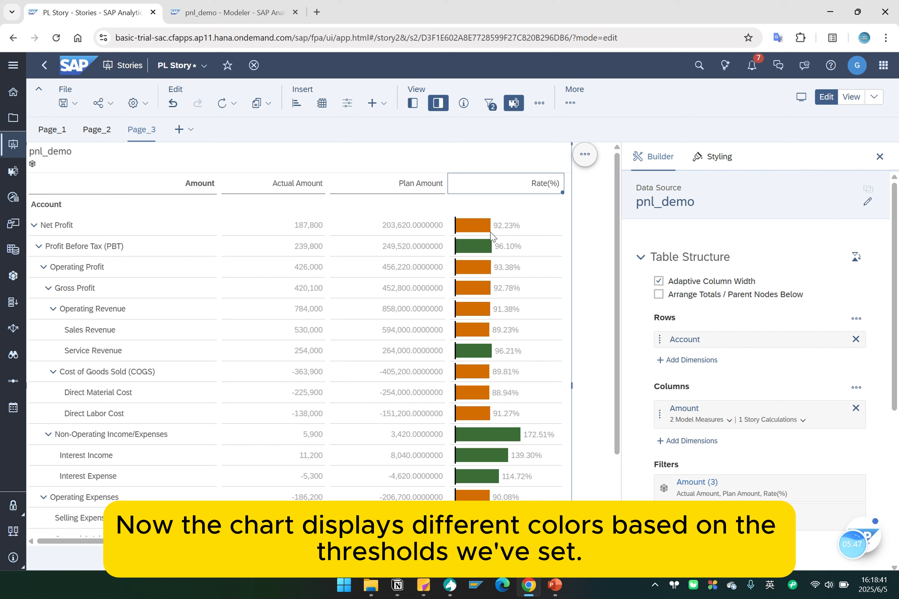
Apply the Alternating Rows template to the P&L table, accepting the reset of existing cell styles.
{"action": "mouse_move", "coordinate": [480, 228]}
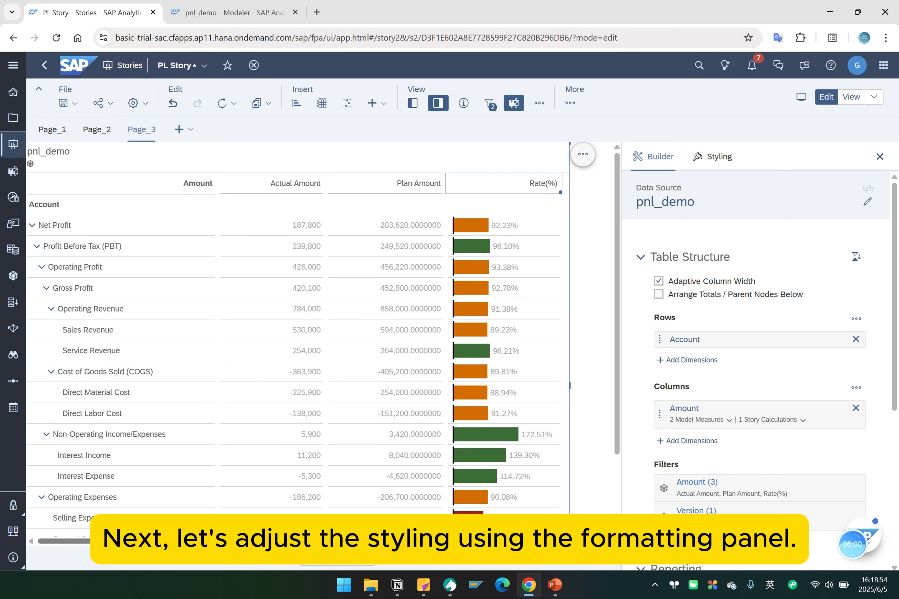
{"action": "left_click", "coordinate": [709, 158]}
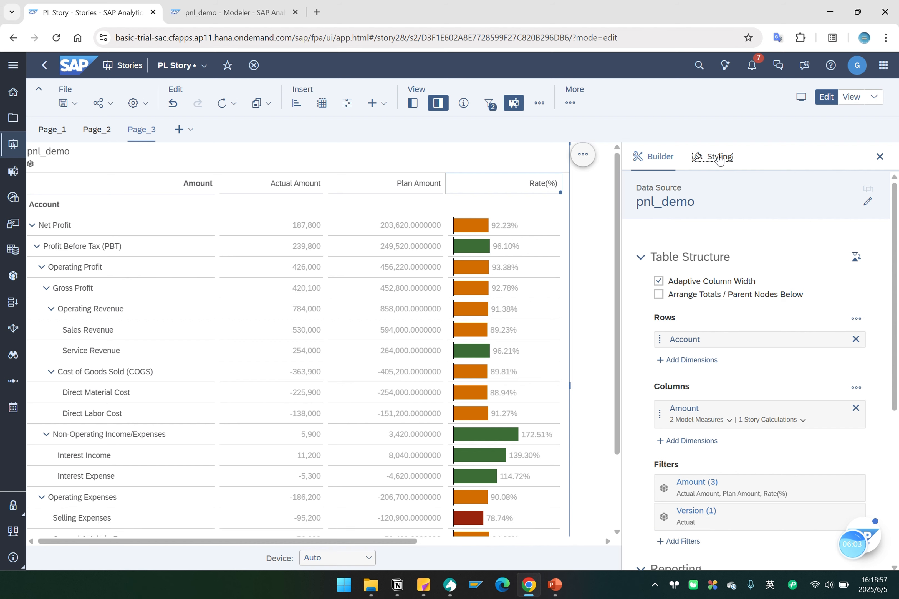
{"action": "scroll", "coordinate": [690, 345], "scroll_direction": "down", "scroll_amount": 1}
{"action": "scroll", "coordinate": [692, 351], "scroll_direction": "down", "scroll_amount": 1}
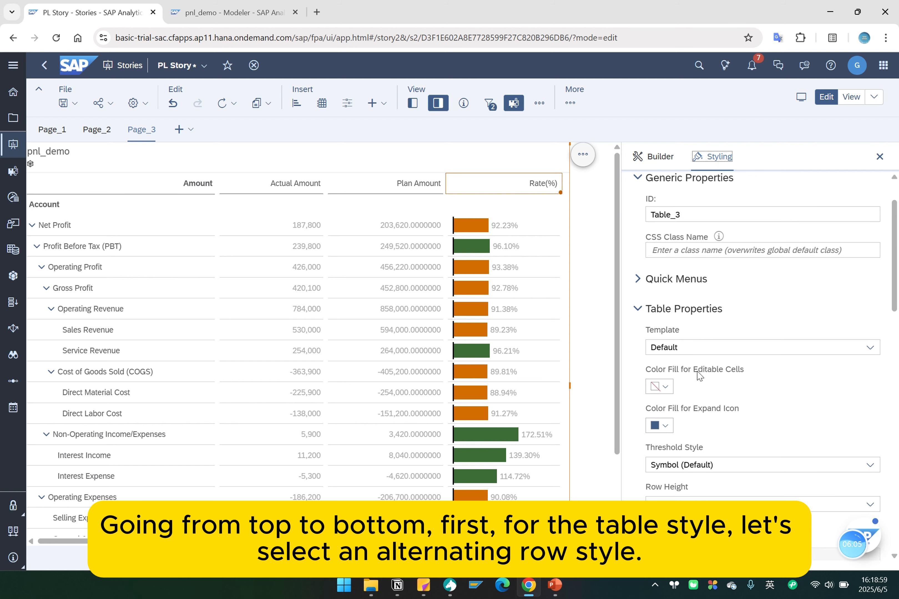
{"action": "scroll", "coordinate": [700, 375], "scroll_direction": "down", "scroll_amount": 2}
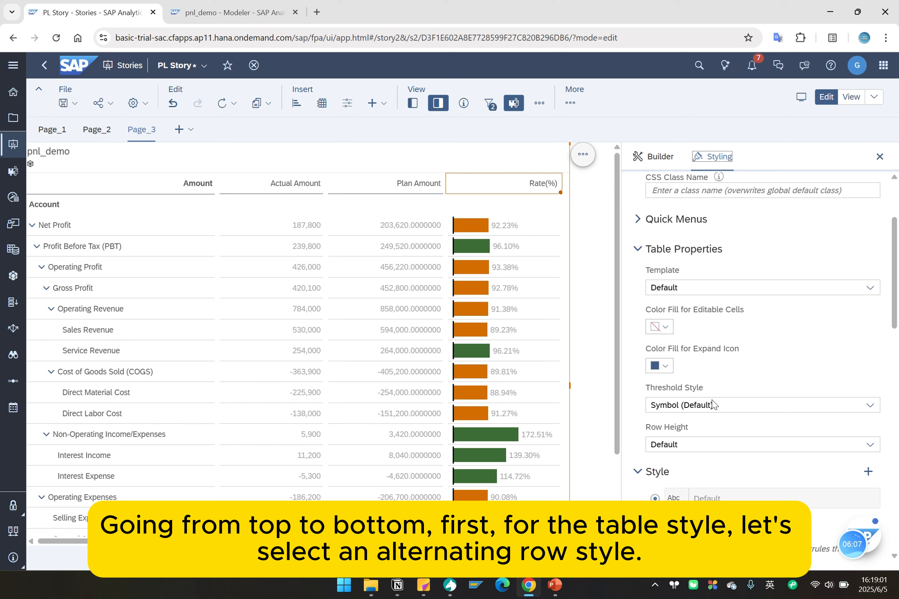
{"action": "left_click", "coordinate": [683, 405]}
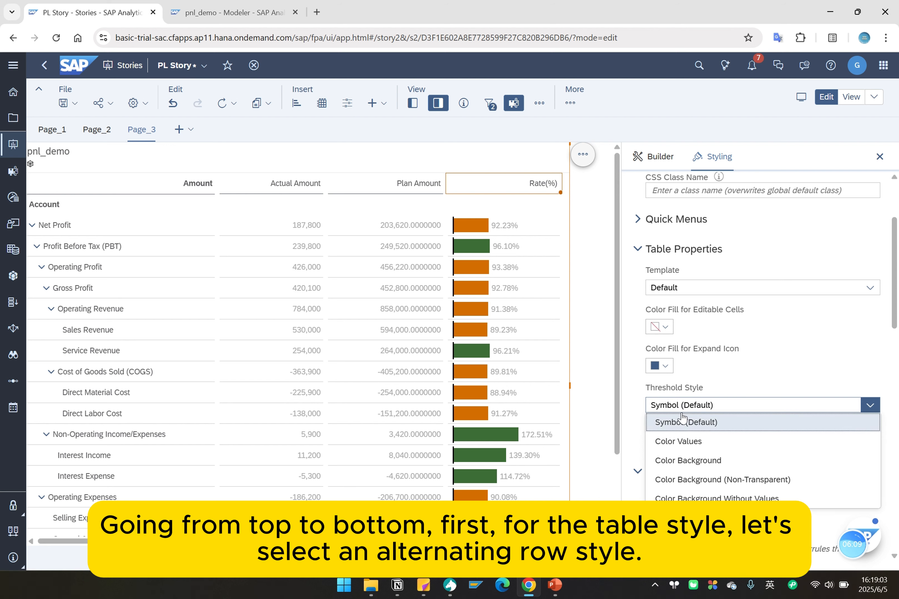
{"action": "left_click", "coordinate": [776, 354]}
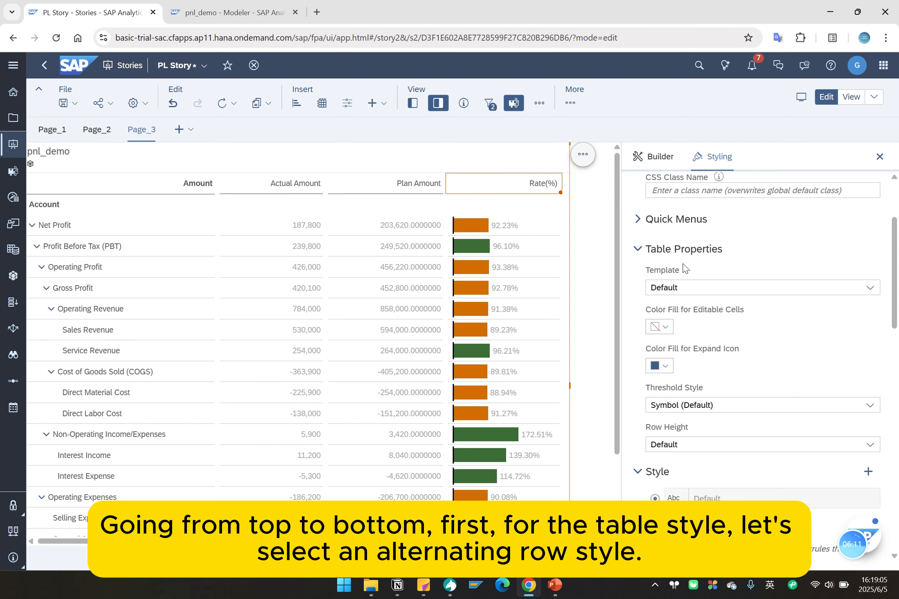
{"action": "left_click", "coordinate": [683, 288]}
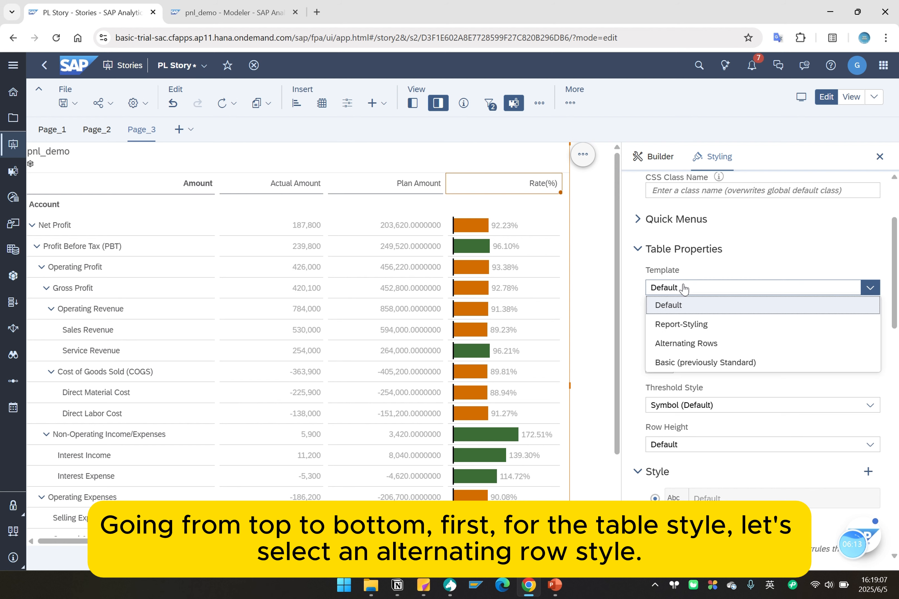
{"action": "left_click", "coordinate": [703, 351]}
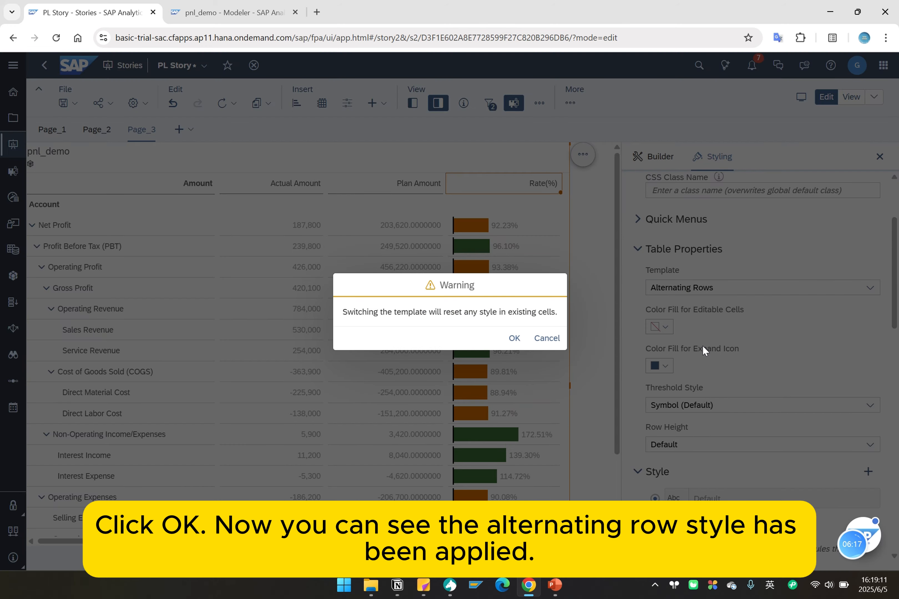
{"action": "left_click", "coordinate": [514, 338]}
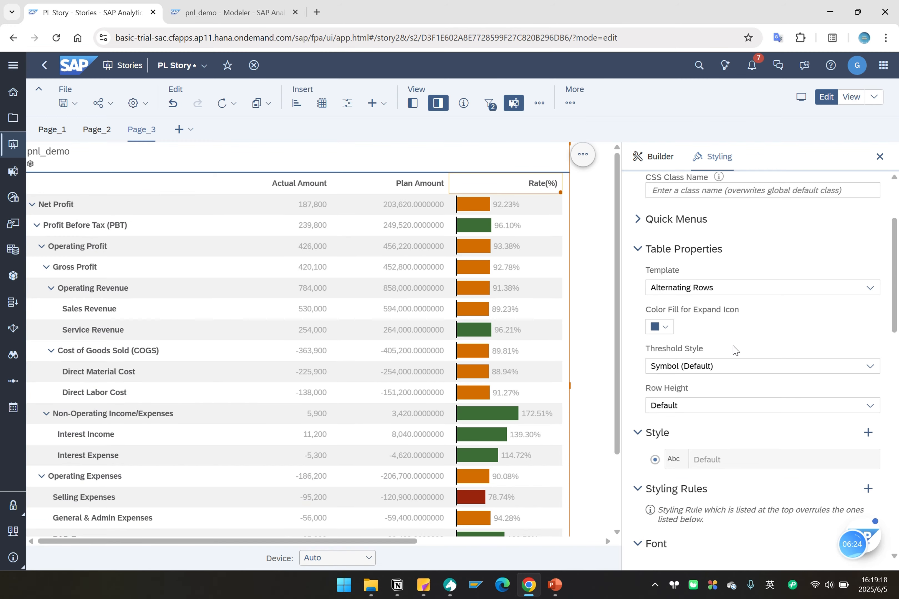
Give the table widget a border on all sides with a corner radius of 6 px.
{"action": "scroll", "coordinate": [720, 444], "scroll_direction": "down", "scroll_amount": 3}
{"action": "scroll", "coordinate": [722, 431], "scroll_direction": "down", "scroll_amount": 8}
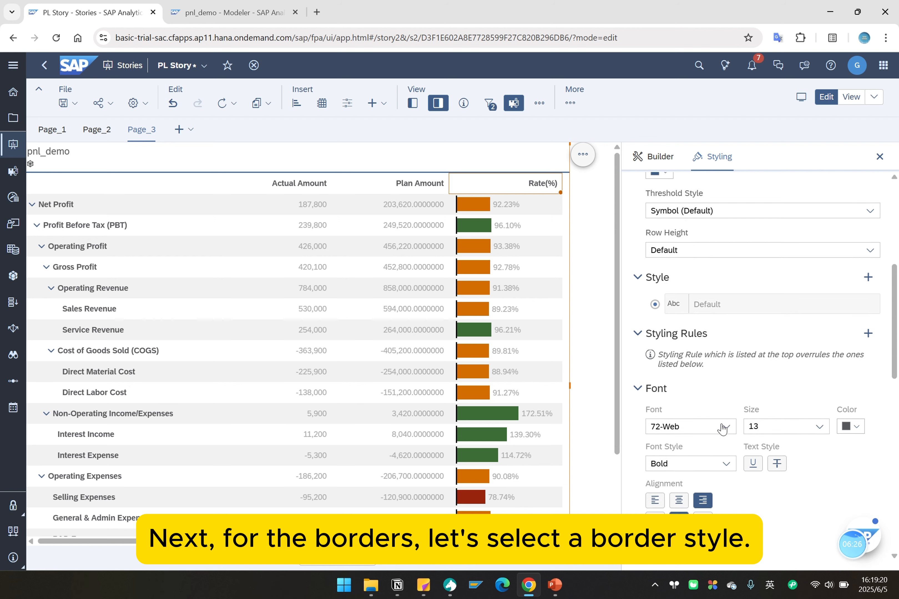
{"action": "scroll", "coordinate": [722, 427], "scroll_direction": "down", "scroll_amount": 4}
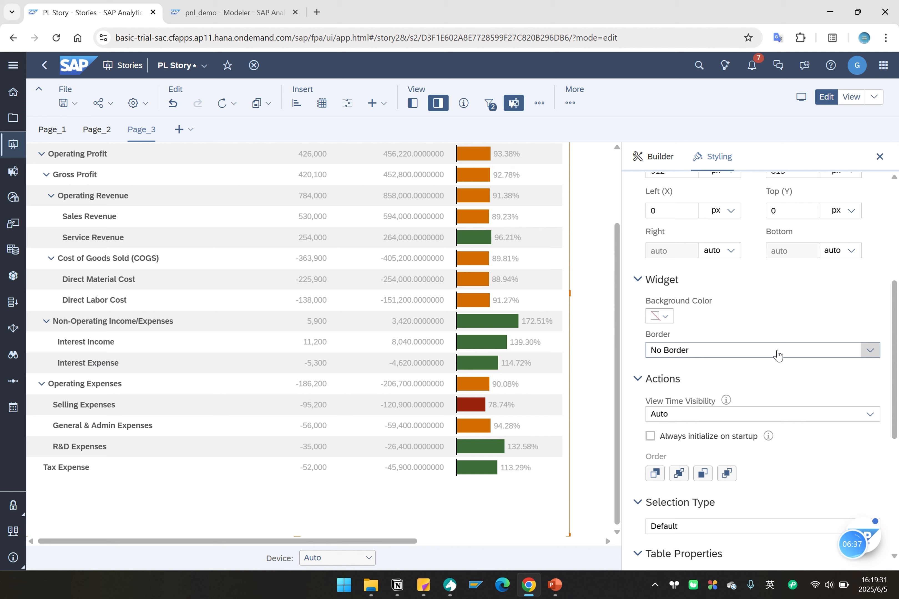
{"action": "left_click", "coordinate": [867, 353]}
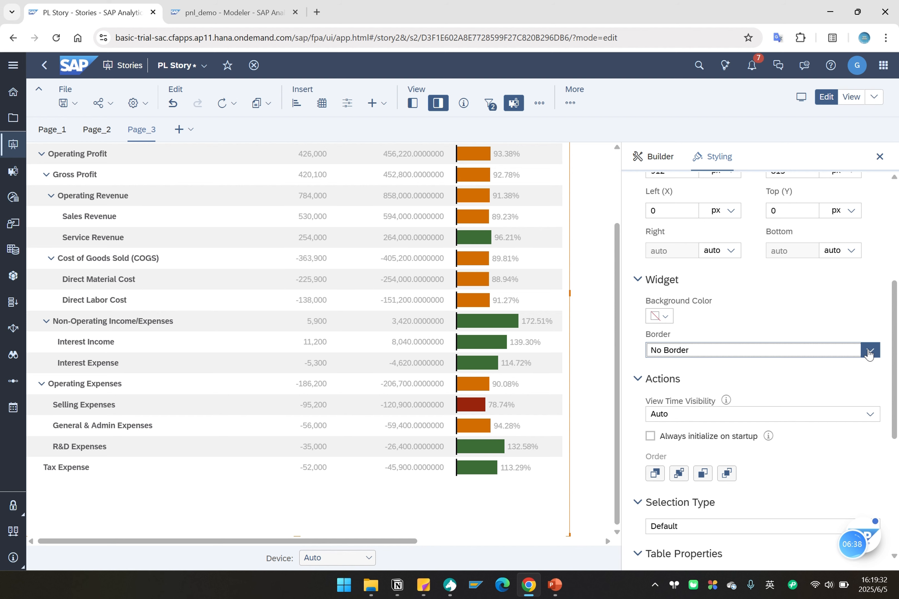
{"action": "left_click", "coordinate": [686, 446]}
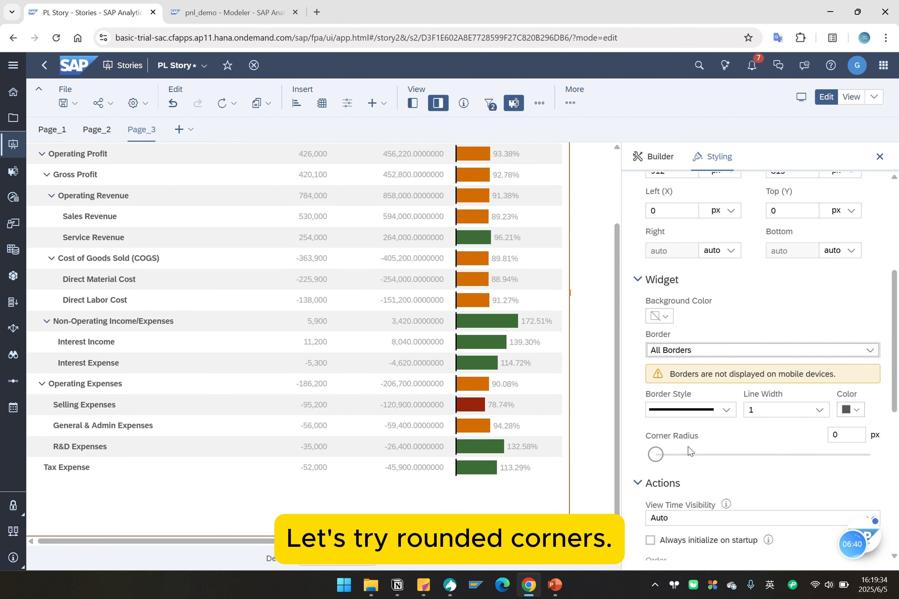
{"action": "left_click_drag", "start_coordinate": [659, 458], "coordinate": [720, 458]}
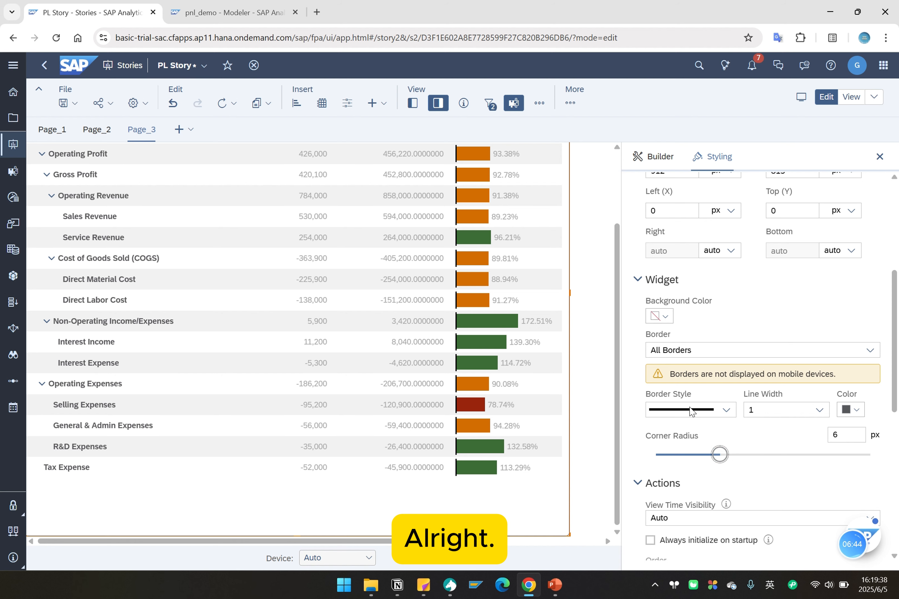
Set the decimal places of all the table's number cells to 2.
{"action": "scroll", "coordinate": [729, 427], "scroll_direction": "down", "scroll_amount": 2}
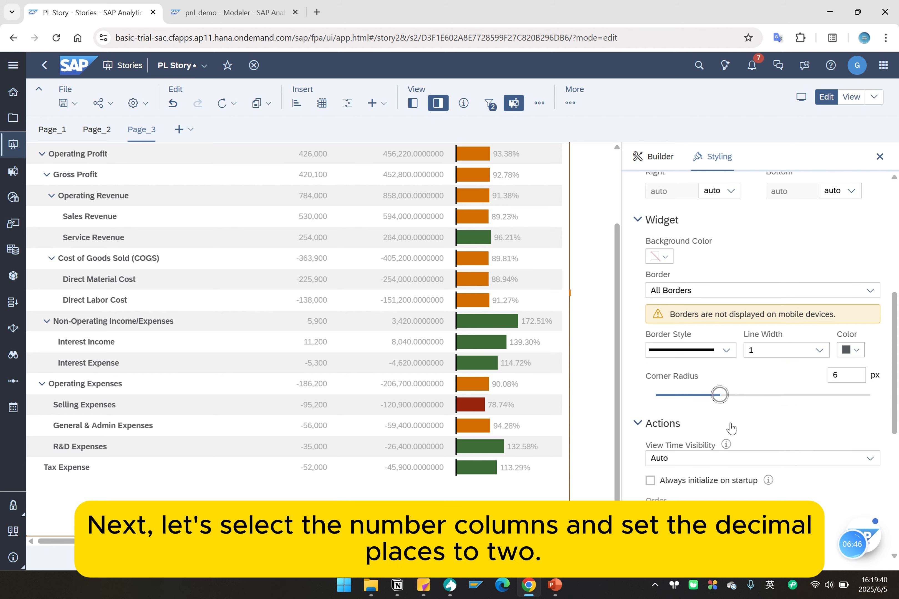
{"action": "scroll", "coordinate": [731, 428], "scroll_direction": "down", "scroll_amount": 5}
{"action": "scroll", "coordinate": [732, 427], "scroll_direction": "down", "scroll_amount": 5}
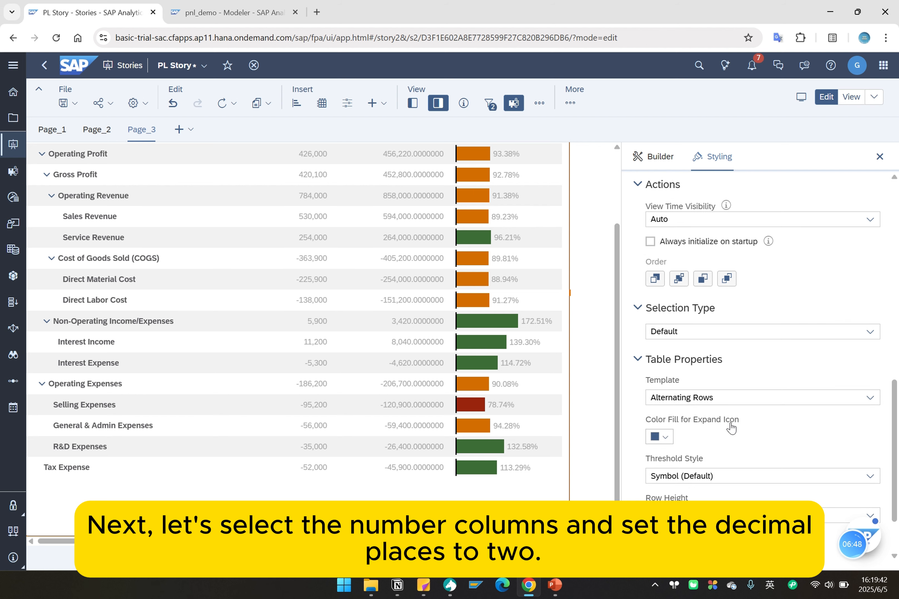
{"action": "left_click", "coordinate": [427, 279]}
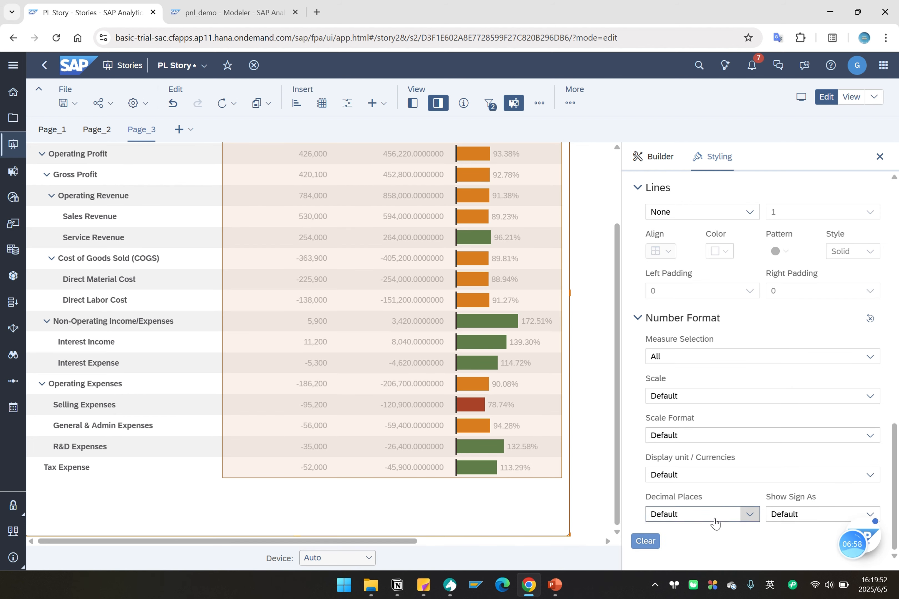
{"action": "left_click", "coordinate": [715, 524]}
{"action": "left_click", "coordinate": [663, 406]}
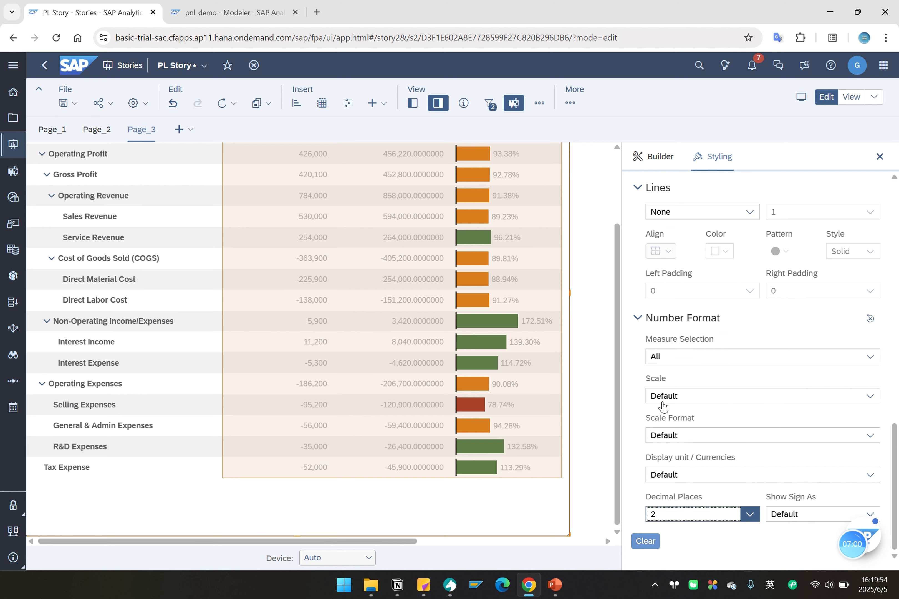
Add a member filter on posting_period for all pages, selecting All Time Intervals.
{"action": "scroll", "coordinate": [317, 265], "scroll_direction": "up", "scroll_amount": 3}
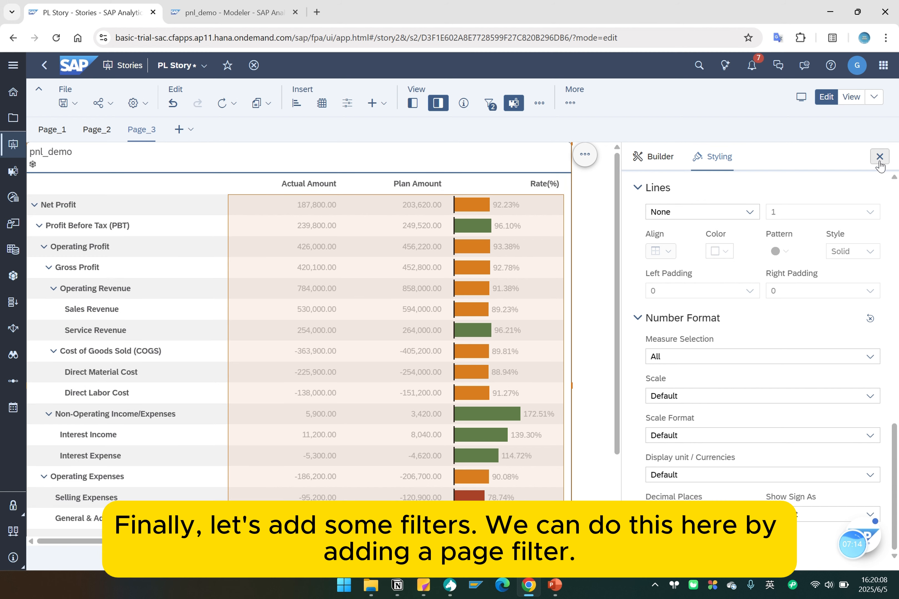
{"action": "left_click", "coordinate": [413, 104]}
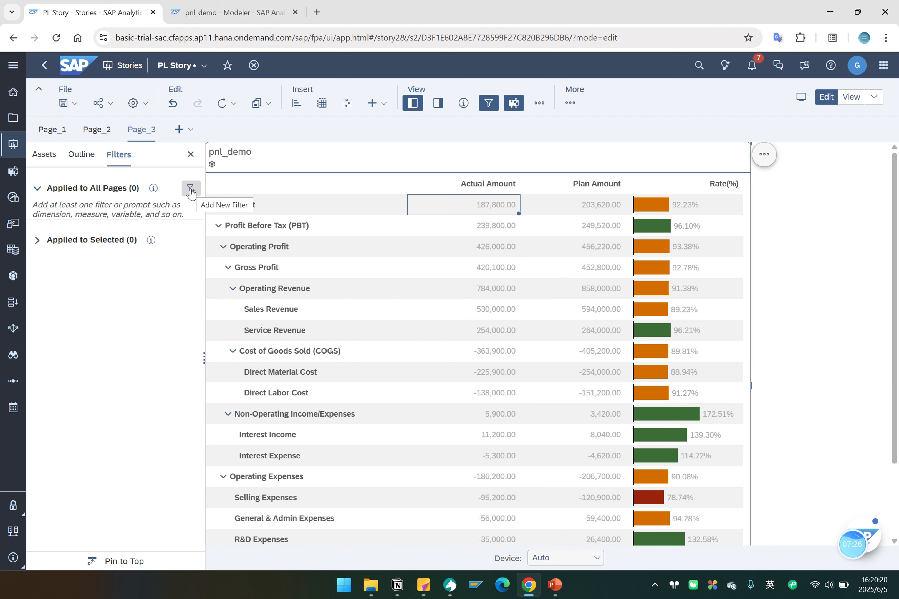
{"action": "left_click", "coordinate": [190, 190]}
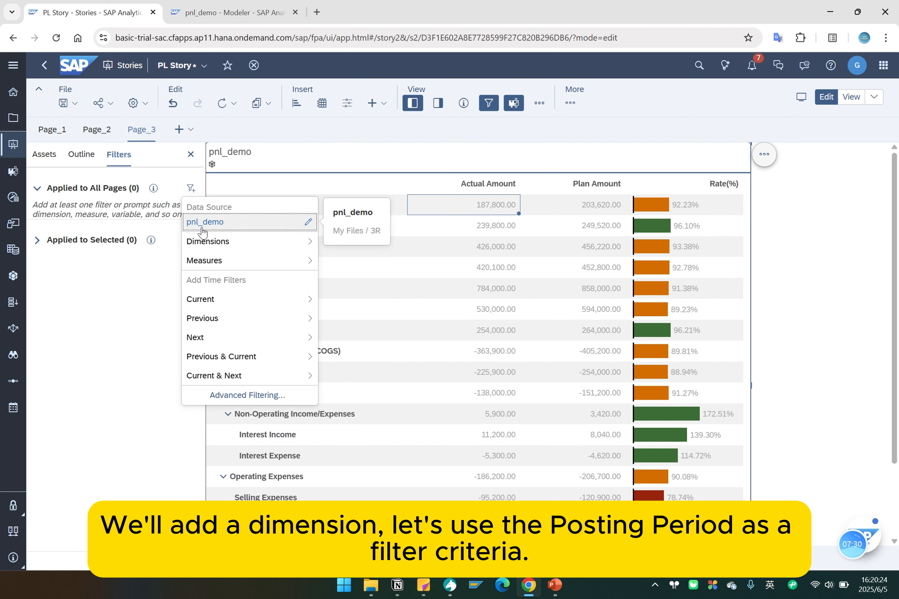
{"action": "left_click", "coordinate": [209, 241]}
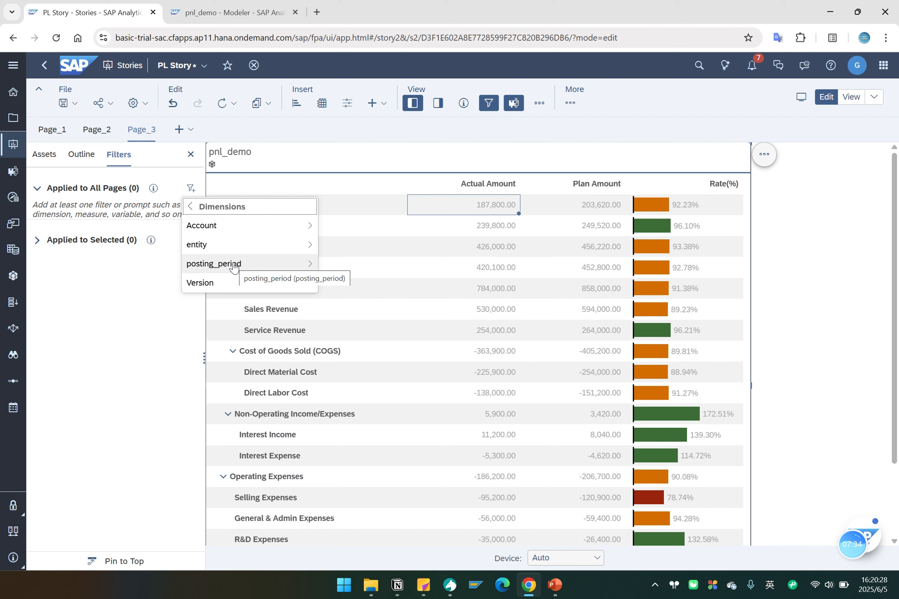
{"action": "left_click", "coordinate": [234, 267]}
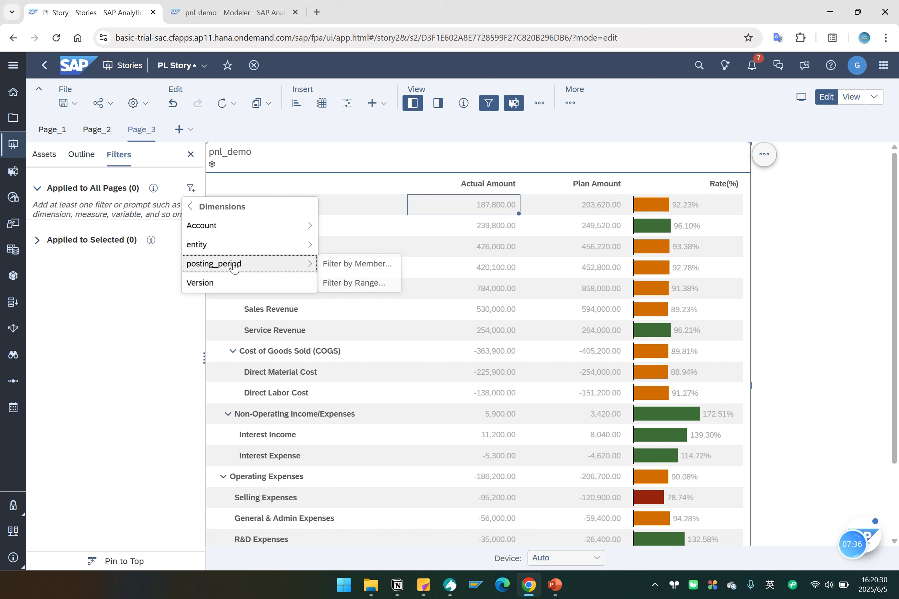
{"action": "left_click", "coordinate": [351, 264]}
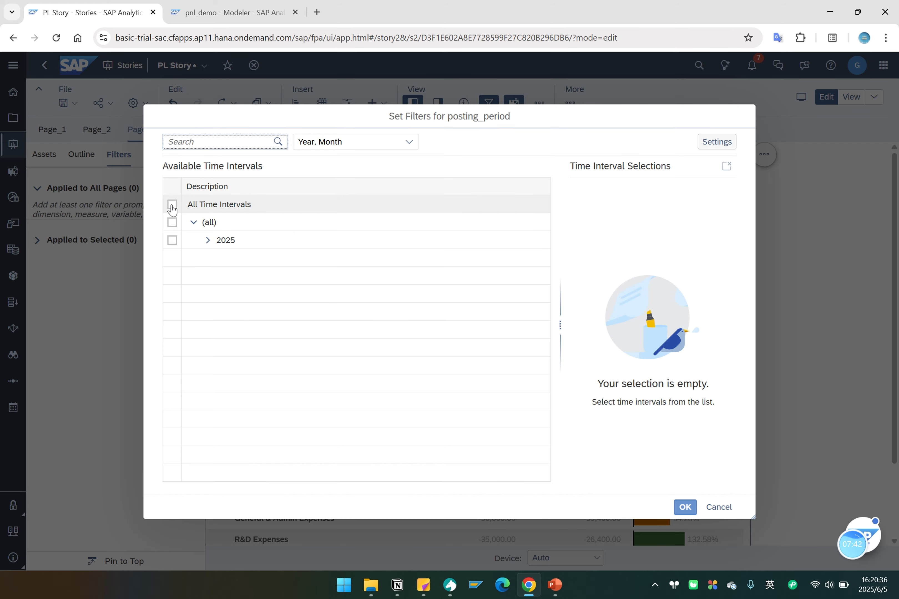
{"action": "left_click", "coordinate": [172, 205]}
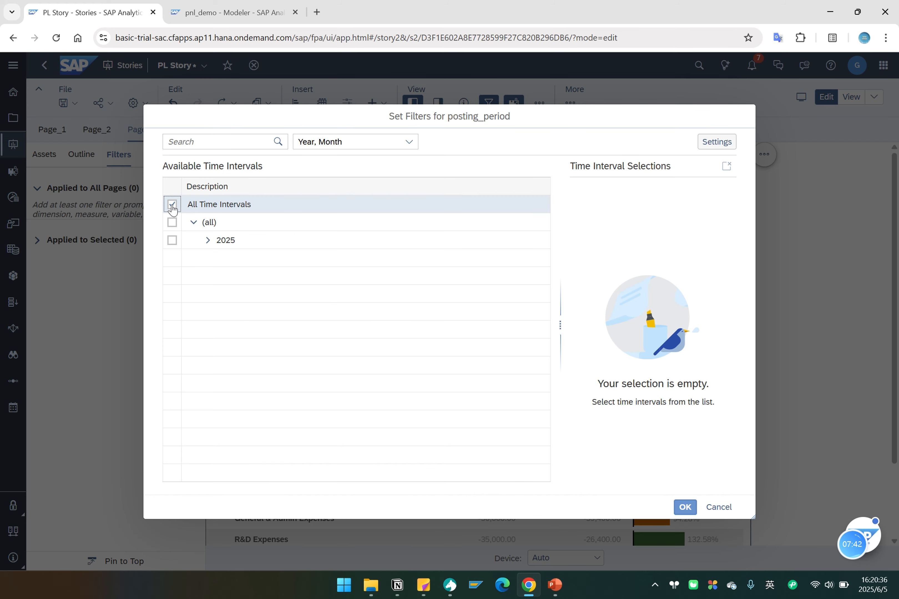
{"action": "left_click", "coordinate": [683, 507]}
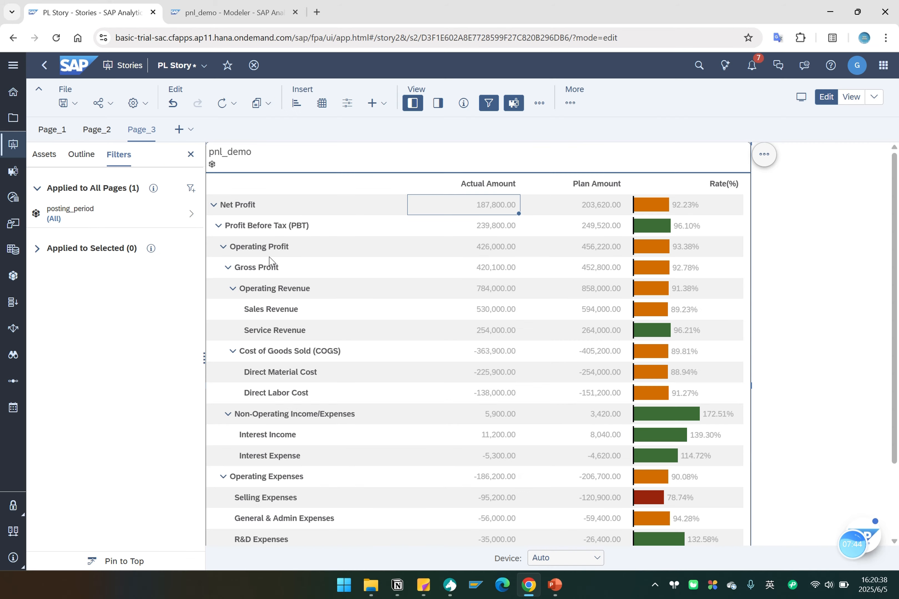
Add a member filter on the entity dimension for all pages, selecting All Members.
{"action": "left_click", "coordinate": [191, 189]}
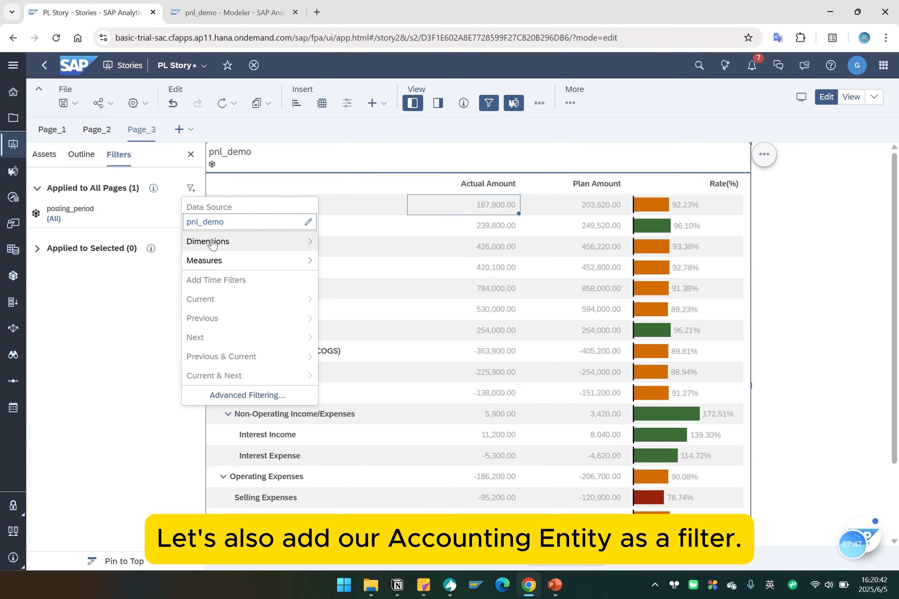
{"action": "left_click", "coordinate": [218, 250]}
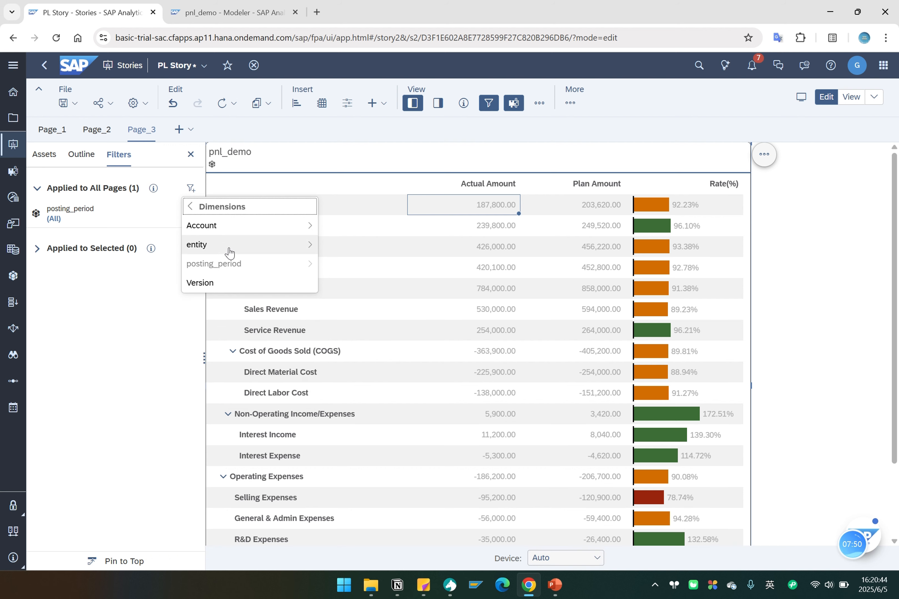
{"action": "left_click", "coordinate": [229, 251]}
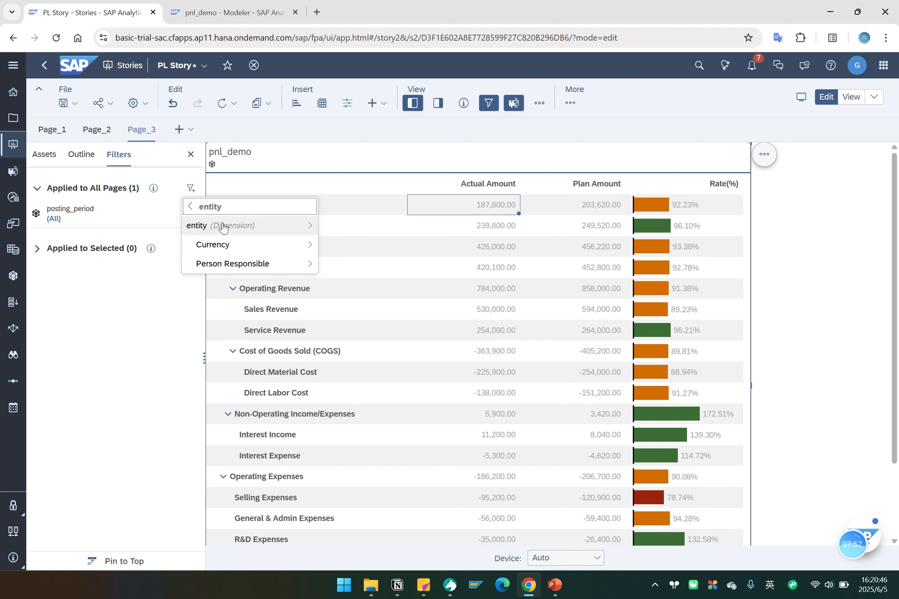
{"action": "mouse_move", "coordinate": [223, 228]}
{"action": "left_click", "coordinate": [348, 227]}
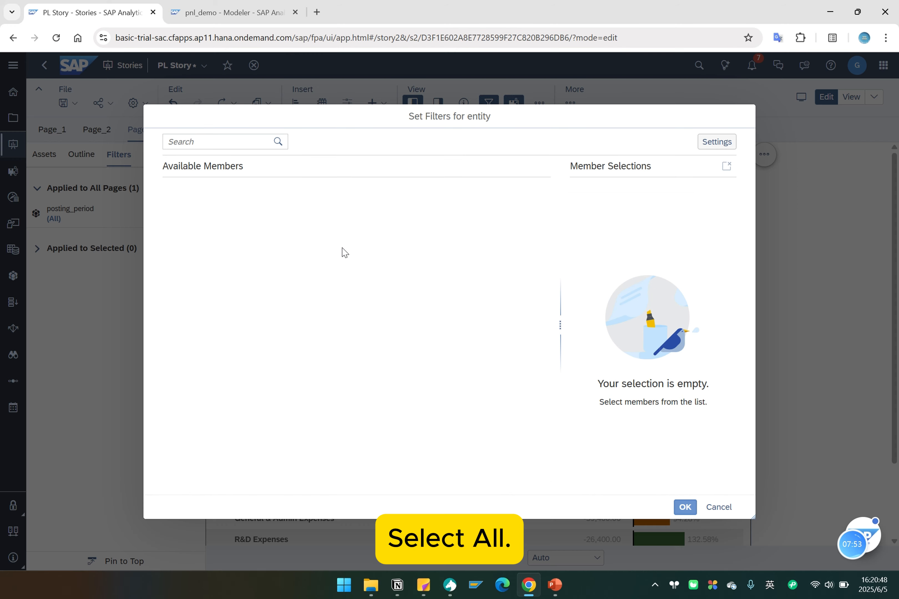
{"action": "left_click", "coordinate": [172, 204]}
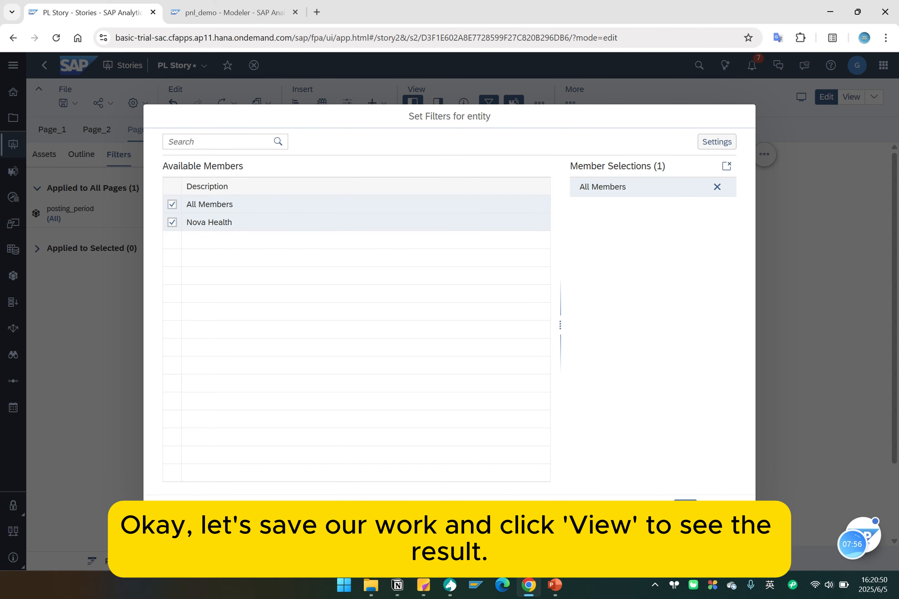
{"action": "left_click", "coordinate": [685, 506]}
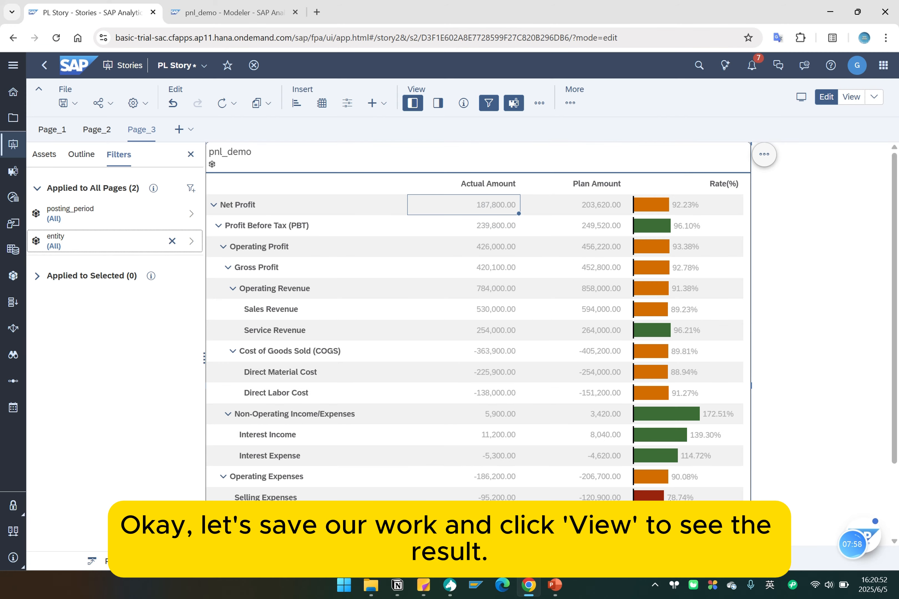
Save the story and open it in view mode.
{"action": "left_click", "coordinate": [64, 104]}
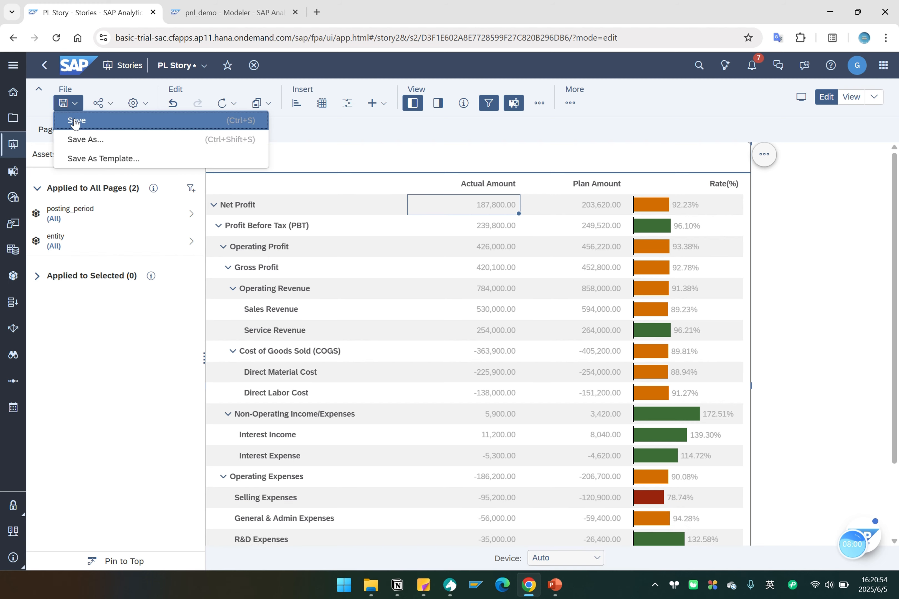
{"action": "left_click", "coordinate": [75, 121]}
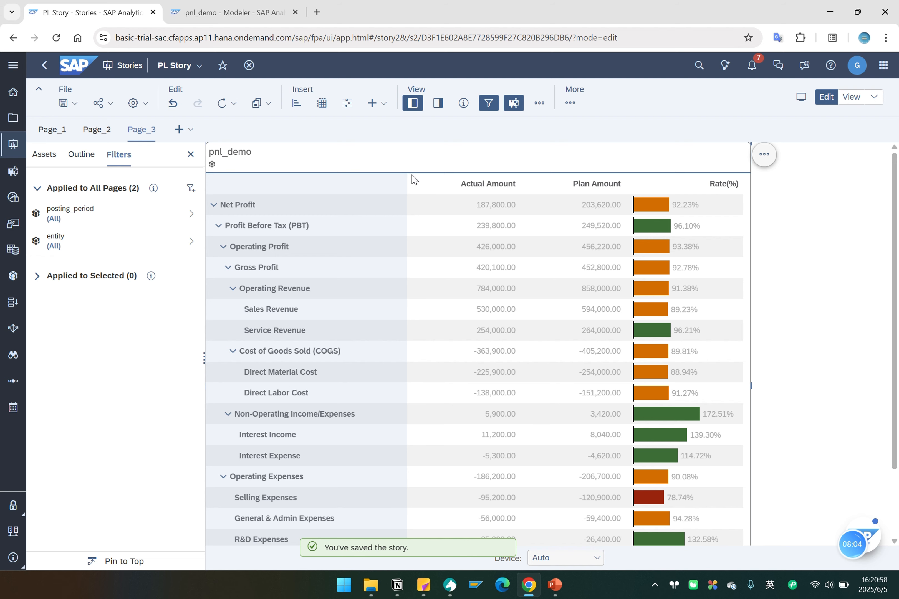
{"action": "left_click", "coordinate": [852, 100]}
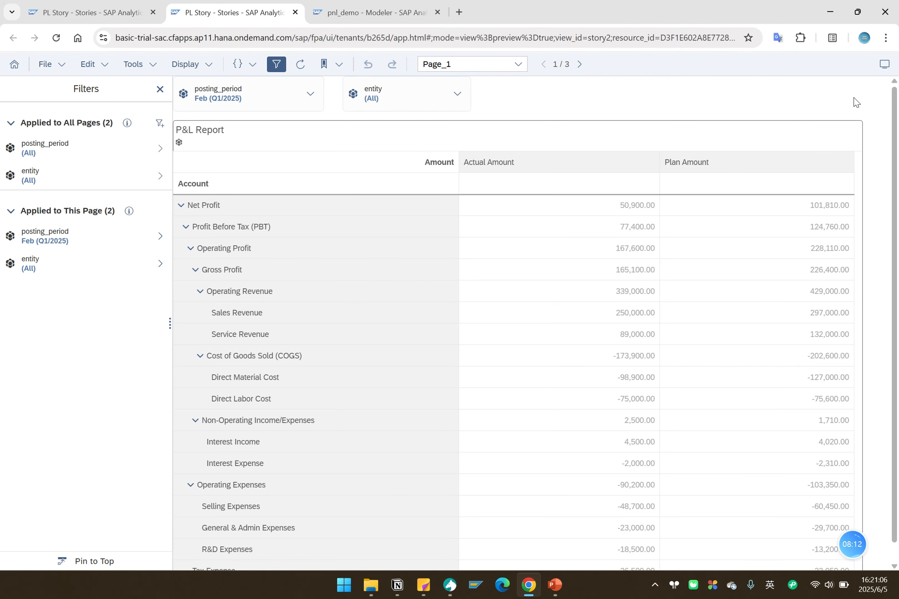
Switch the story to Page_3 and restrict the all-pages posting_period filter to Jan (2025) only.
{"action": "left_click", "coordinate": [439, 68]}
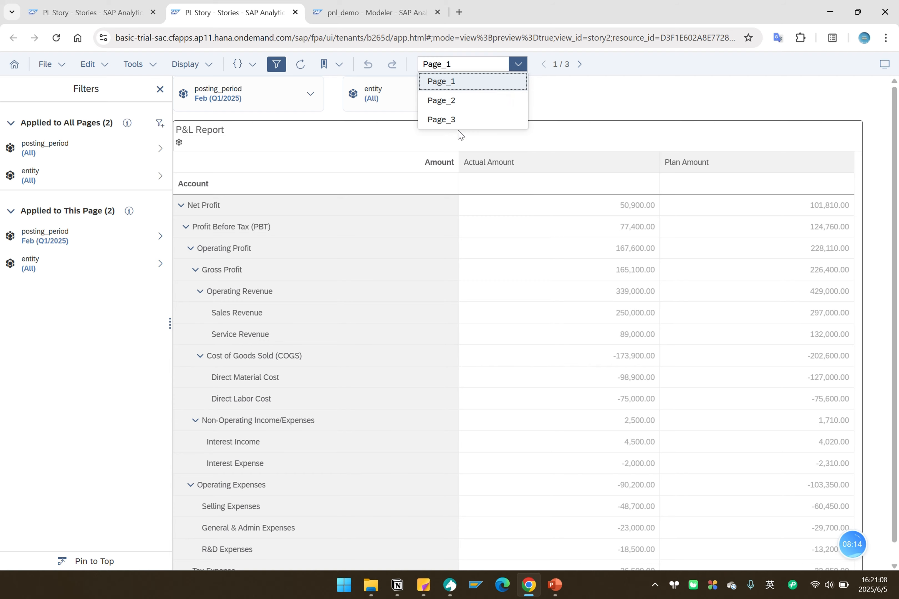
{"action": "left_click", "coordinate": [450, 120]}
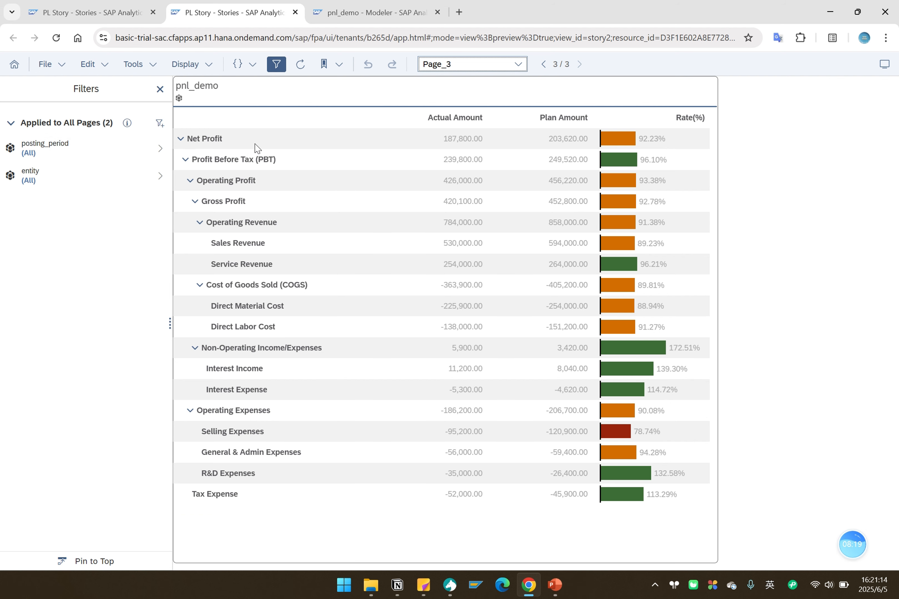
{"action": "left_click", "coordinate": [64, 151]}
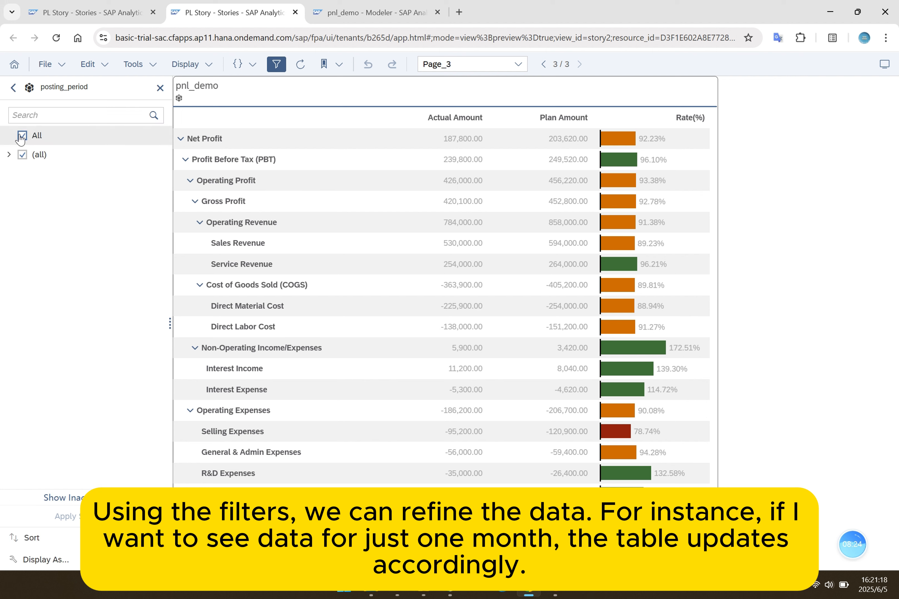
{"action": "left_click", "coordinate": [21, 136]}
{"action": "left_click", "coordinate": [9, 154]}
{"action": "left_click", "coordinate": [13, 174]}
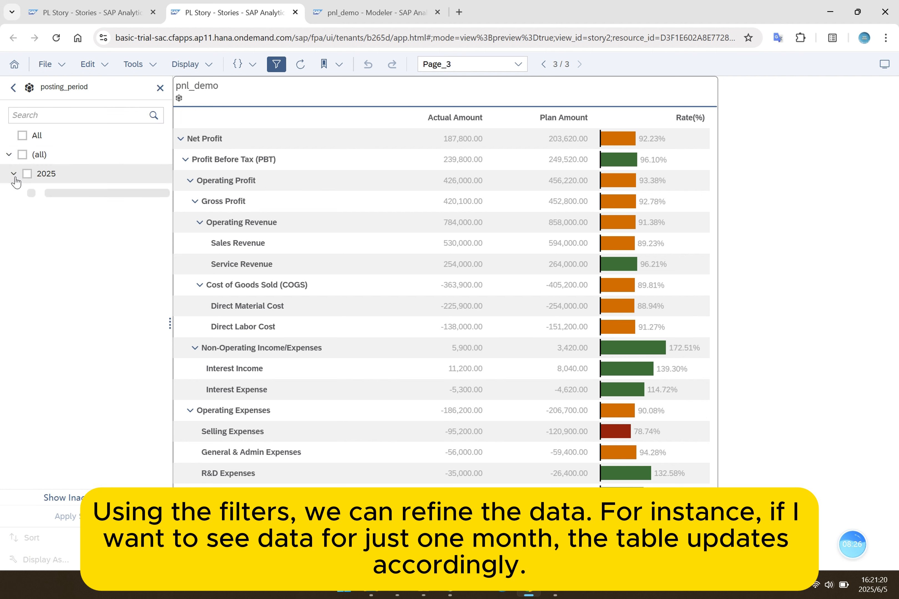
{"action": "left_click", "coordinate": [32, 193]}
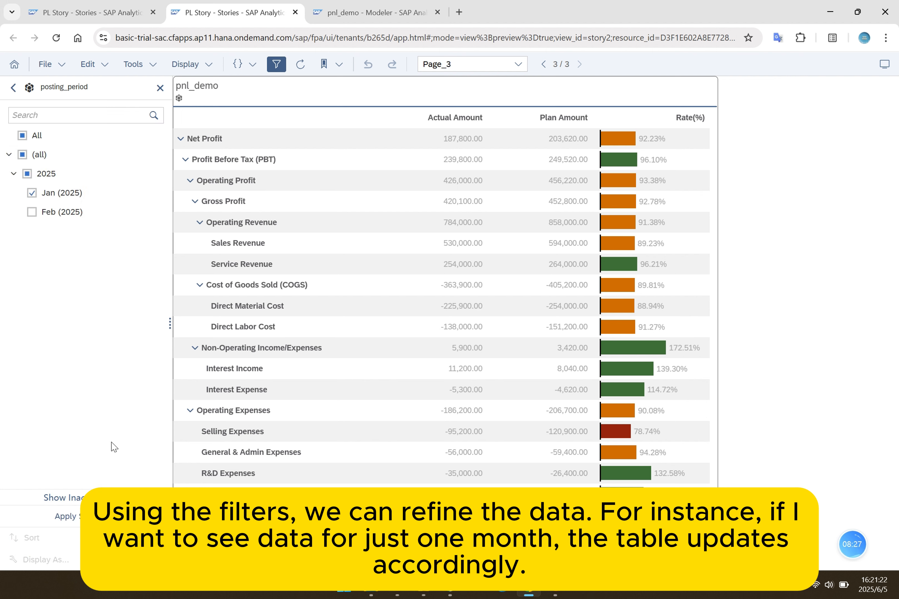
{"action": "left_click", "coordinate": [93, 518]}
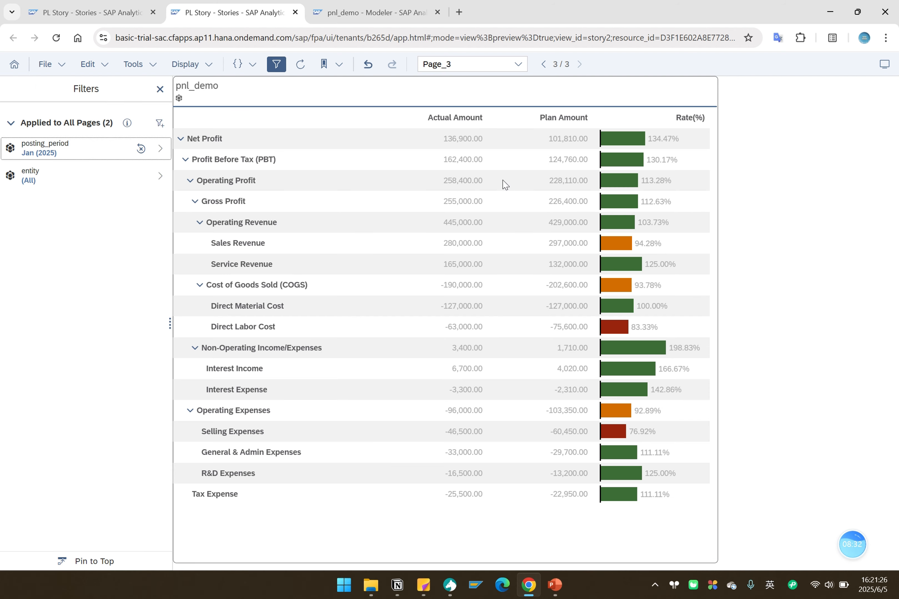
Change the all-pages posting_period filter to include only Feb (2025) and apply the selection.
{"action": "left_click", "coordinate": [65, 151]}
{"action": "left_click", "coordinate": [32, 192]}
{"action": "left_click", "coordinate": [32, 212]}
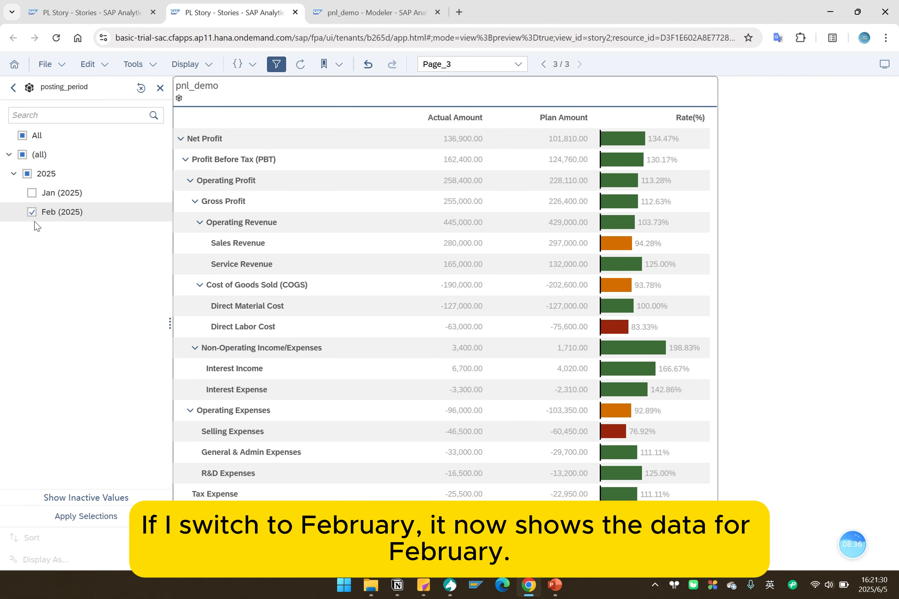
{"action": "left_click", "coordinate": [93, 517]}
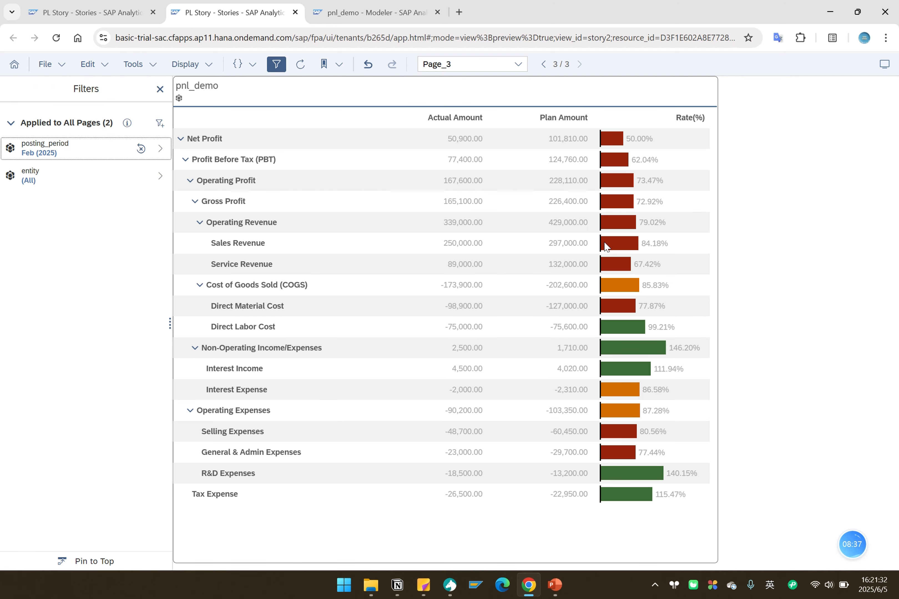
{"action": "mouse_move", "coordinate": [646, 306]}
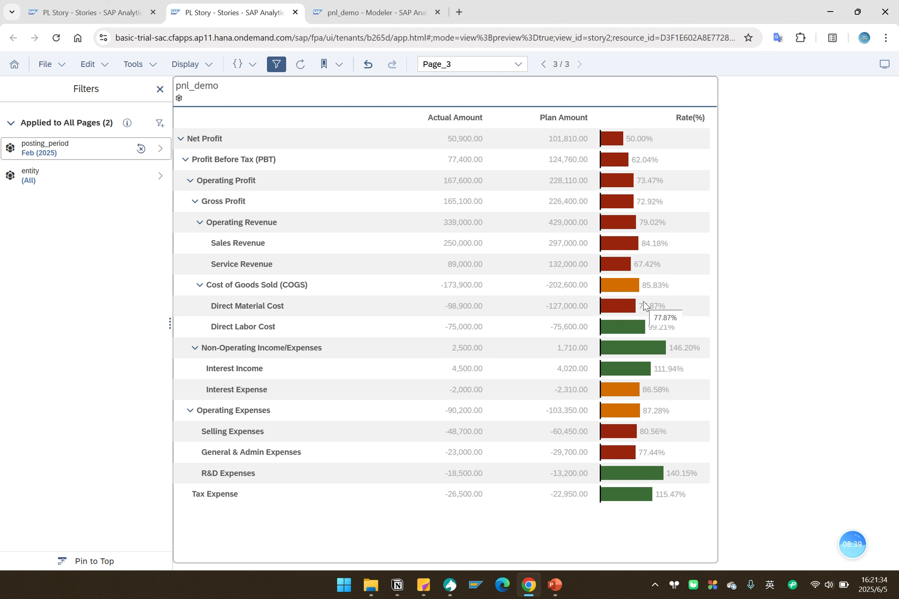